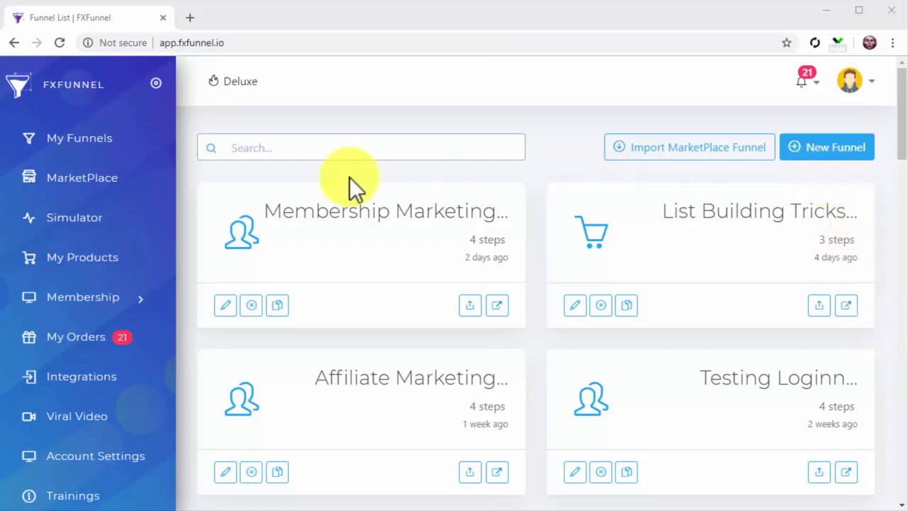
# Start a new funnel of the Emails type from the list of funnels
pyautogui.click(147, 136)
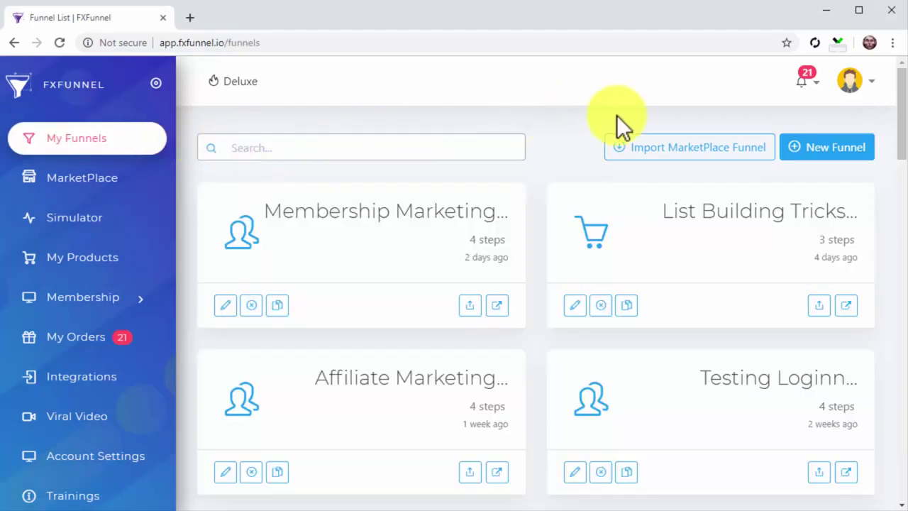
pyautogui.click(851, 151)
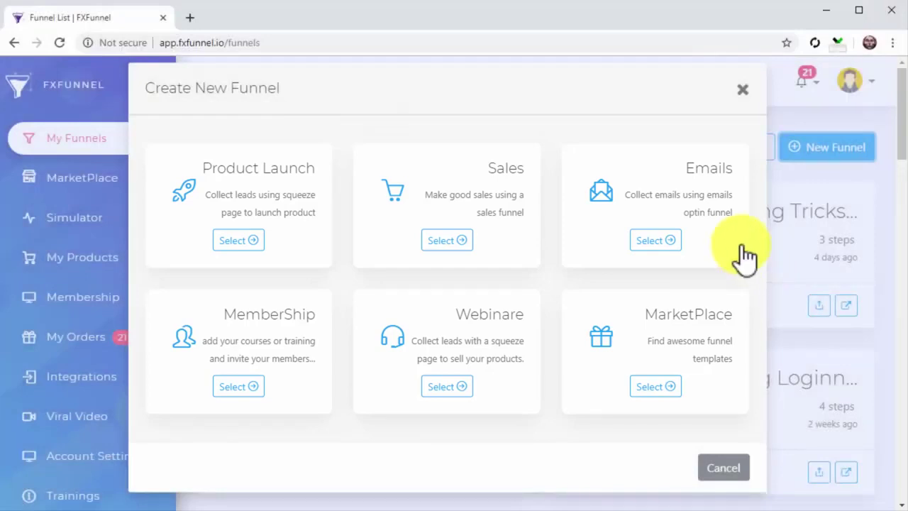
pyautogui.click(725, 227)
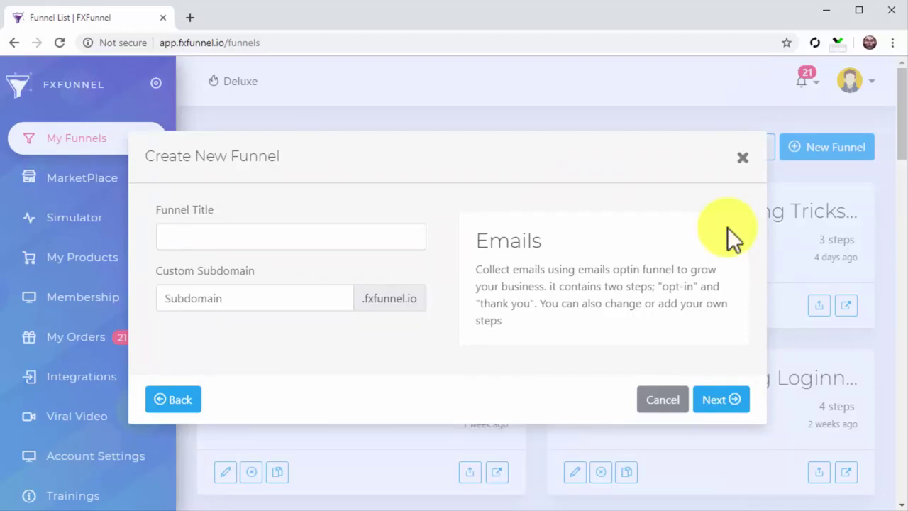
# Title the new funnel Email Leads, set its custom subdomain to evapolar2, and create it
pyautogui.click(400, 236)
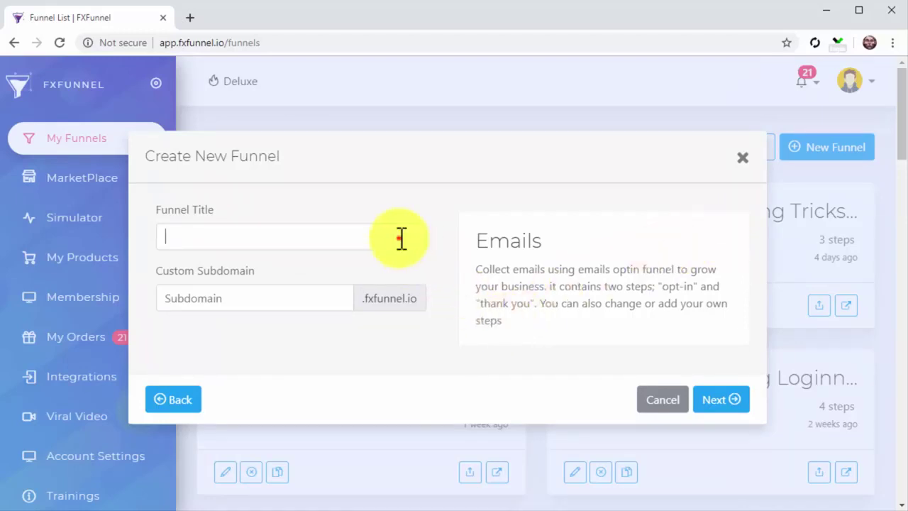
pyautogui.write('Email Leads')
pyautogui.click(320, 289)
pyautogui.write('evapolar2')
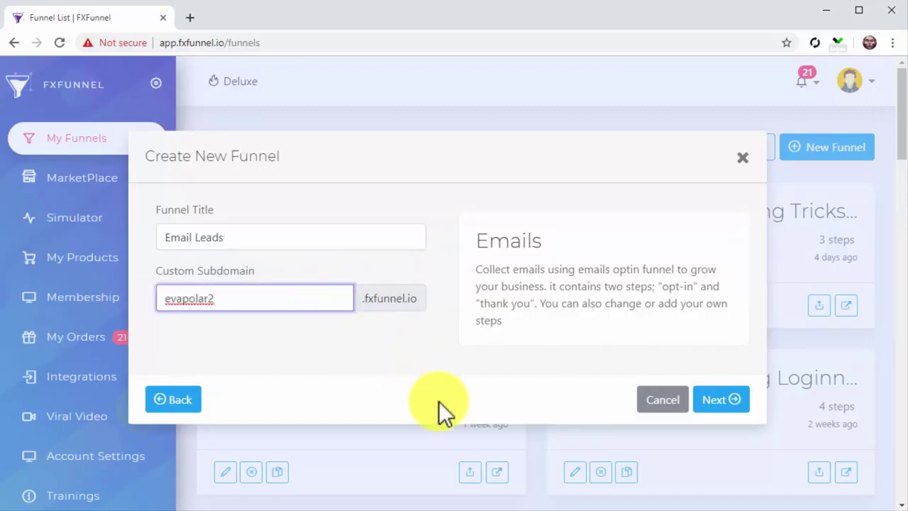
pyautogui.click(720, 402)
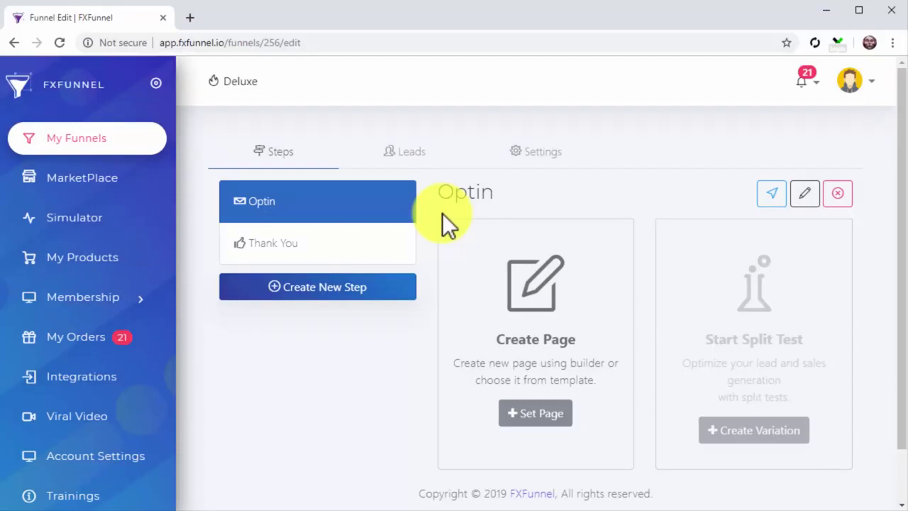
pyautogui.click(398, 284)
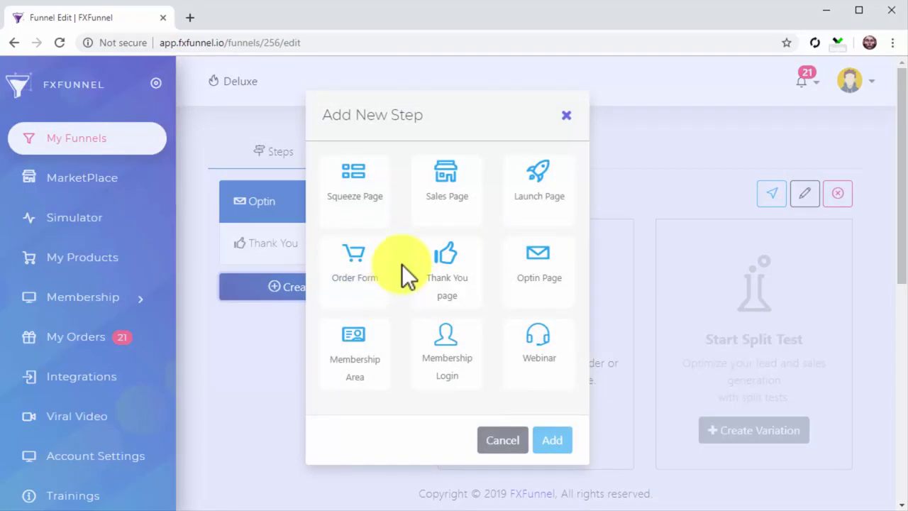
pyautogui.click(430, 203)
pyautogui.click(443, 262)
pyautogui.press('Down')
pyautogui.press('Return')
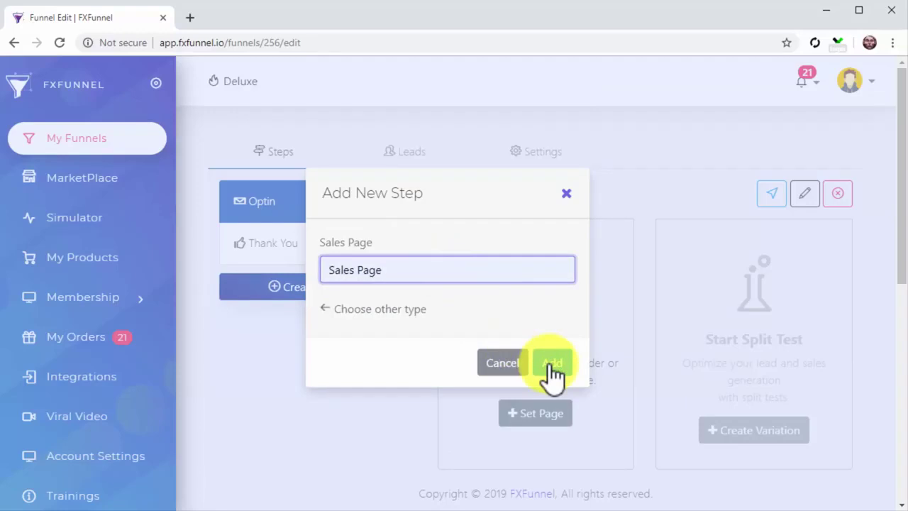
pyautogui.click(507, 367)
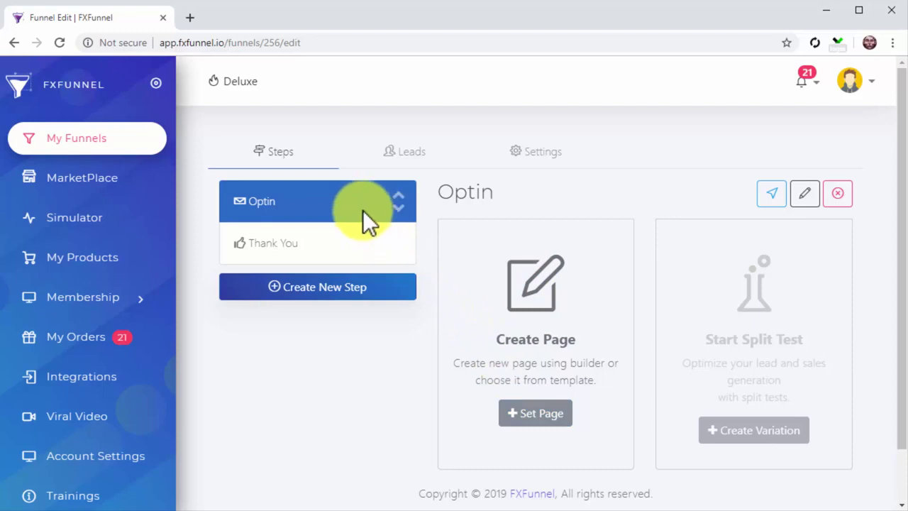
# Move the Optin step below Thank You and open the Optin page as an empty canvas in the page builder
pyautogui.click(398, 202)
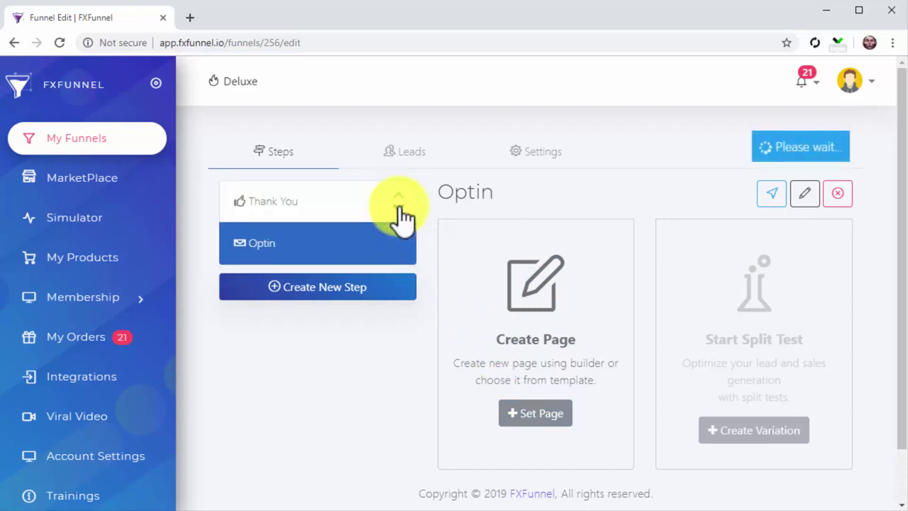
pyautogui.click(520, 410)
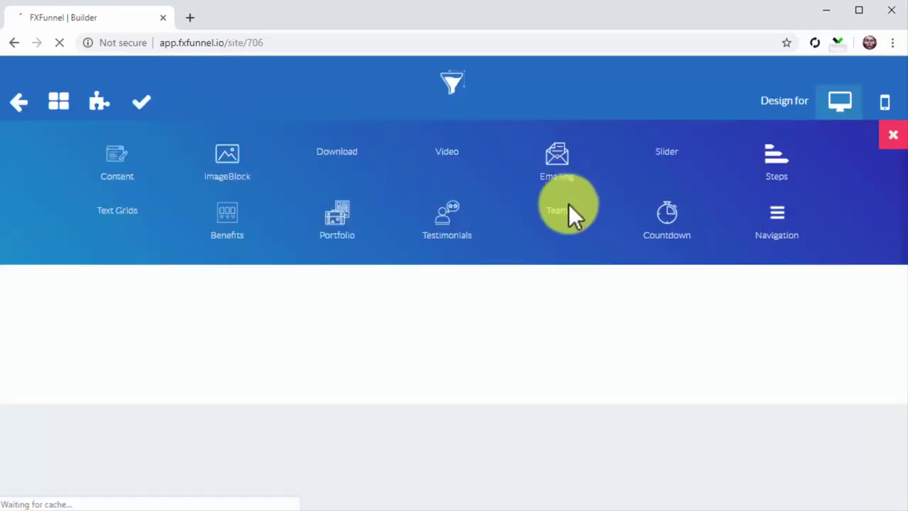
pyautogui.click(551, 228)
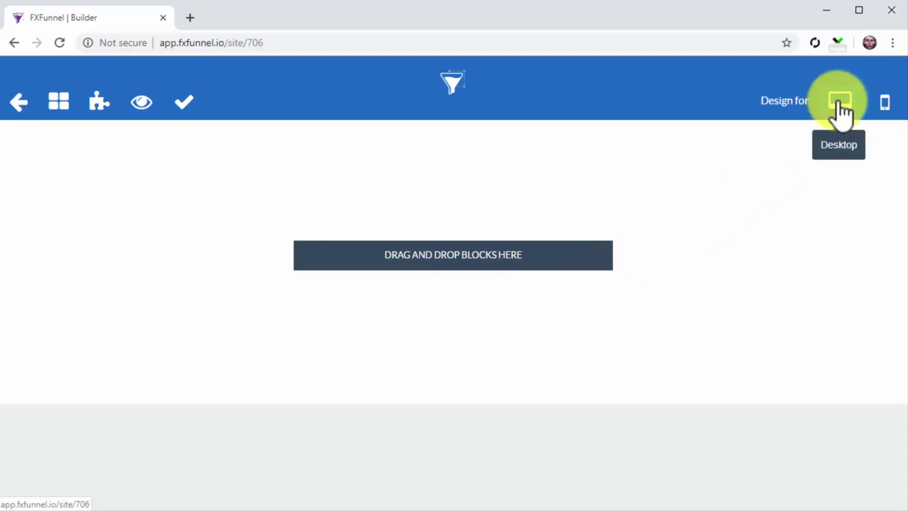
# Check the empty page in the mobile design view and return to the desktop view
pyautogui.click(884, 107)
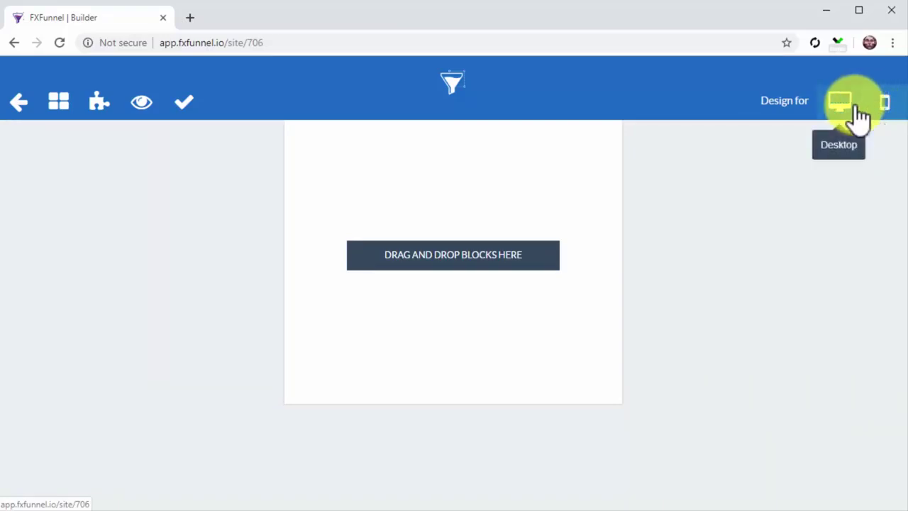
pyautogui.click(854, 110)
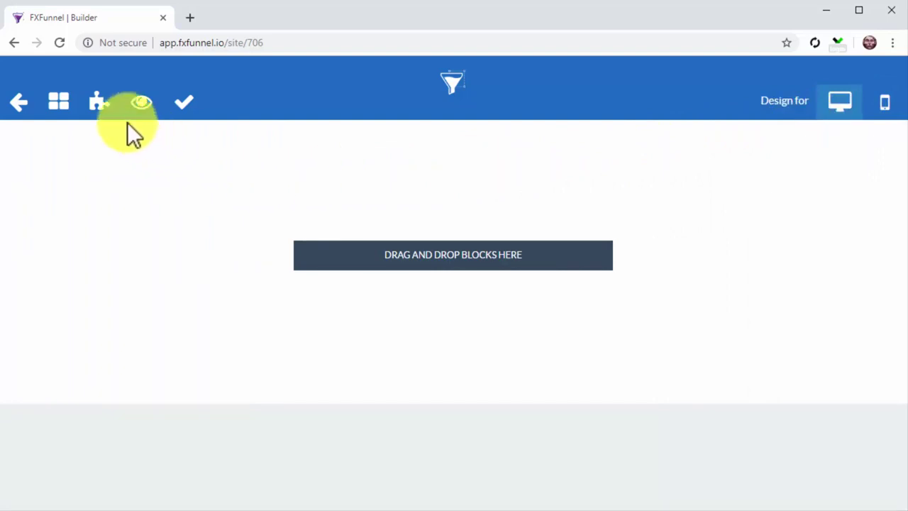
# Try a grid of two 1/2 columns on the empty page and remove it through its element properties
pyautogui.click(101, 106)
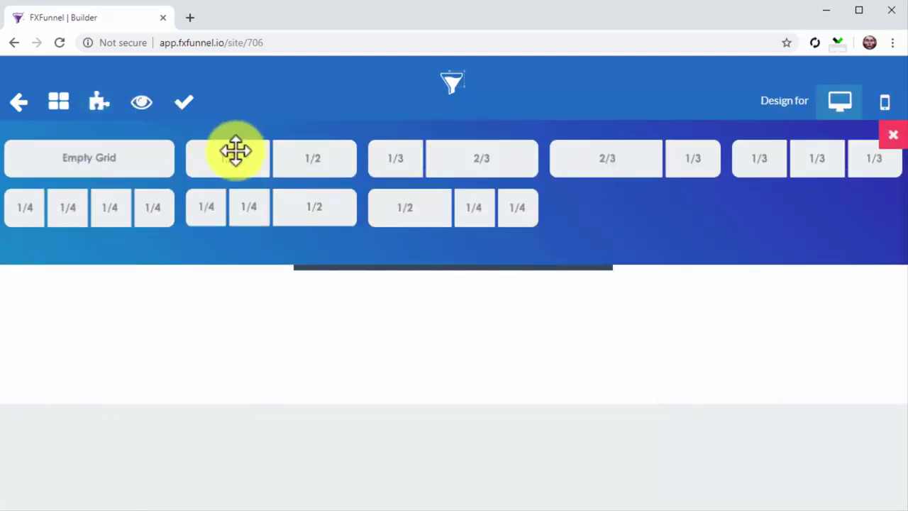
pyautogui.moveTo(234, 151); pyautogui.dragTo(321, 288)
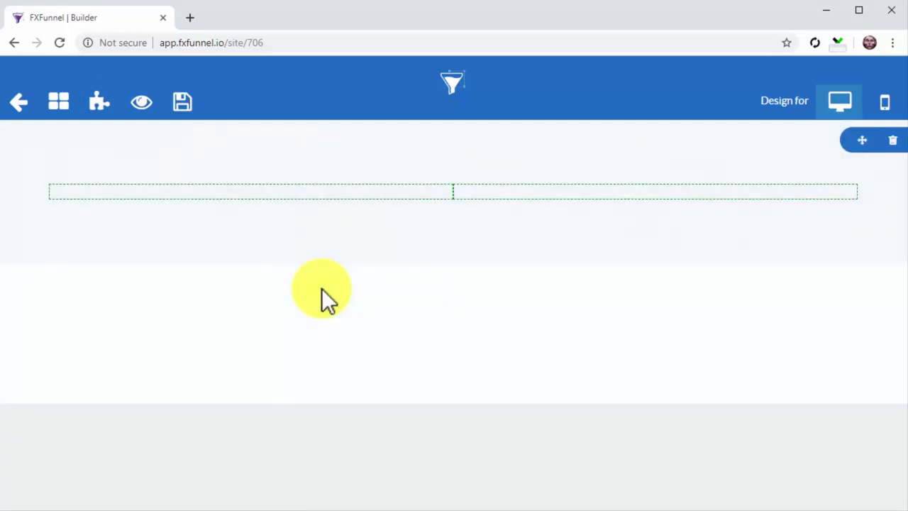
pyautogui.click(461, 232)
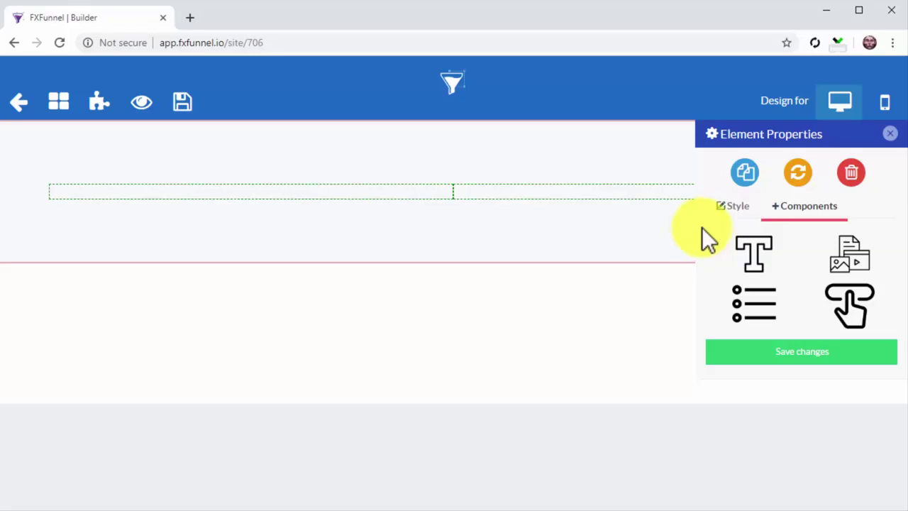
pyautogui.click(735, 206)
pyautogui.click(592, 302)
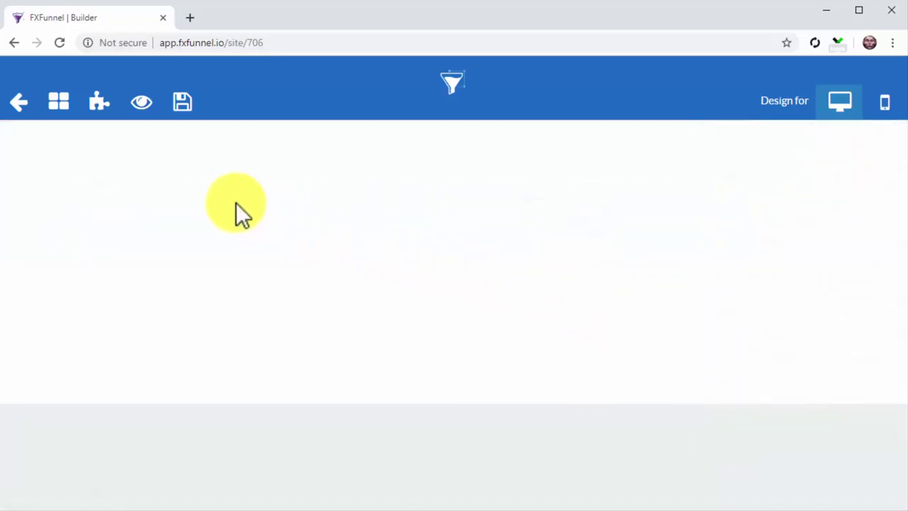
# Browse the block templates for Content, ImageBlock, Download, Video, Emailing, Slider and Steps
pyautogui.click(59, 104)
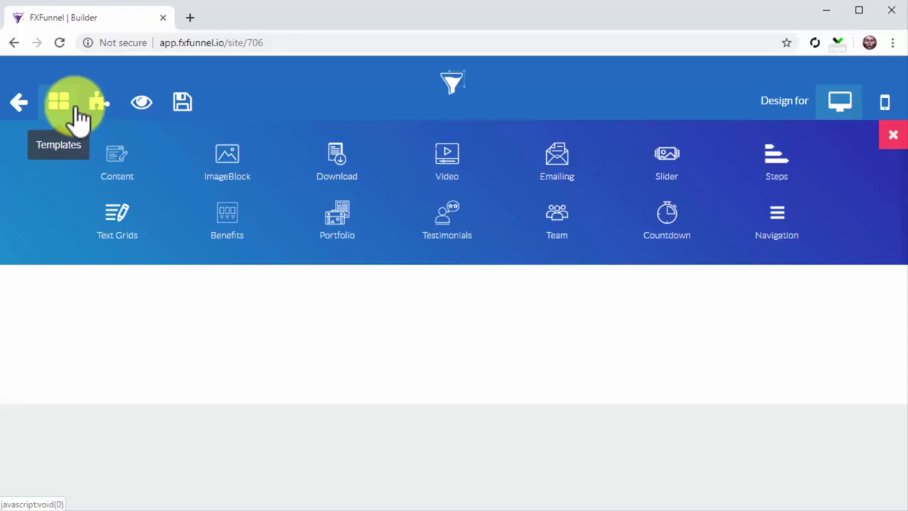
pyautogui.click(97, 164)
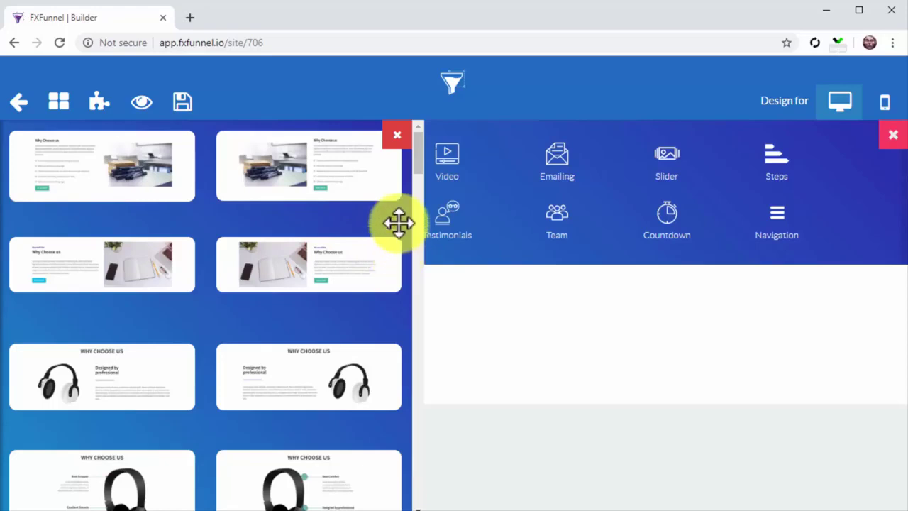
pyautogui.click(397, 136)
pyautogui.click(230, 167)
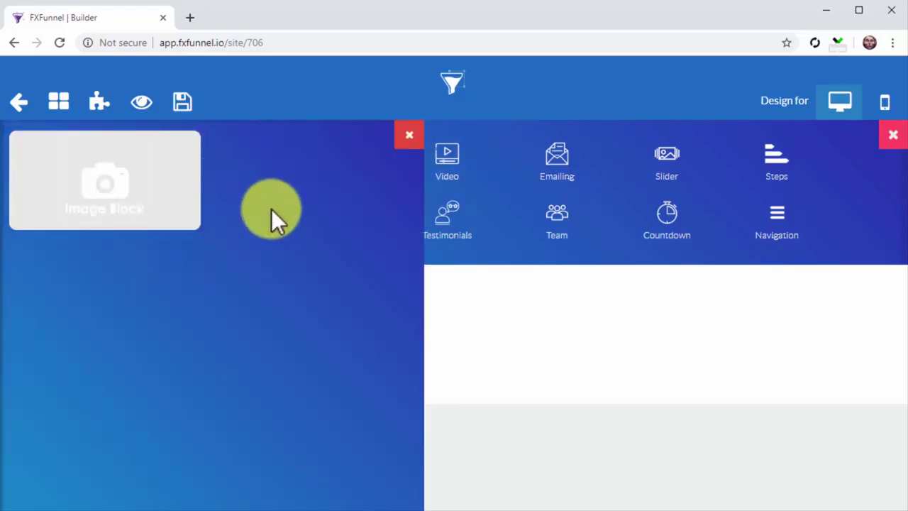
pyautogui.click(400, 136)
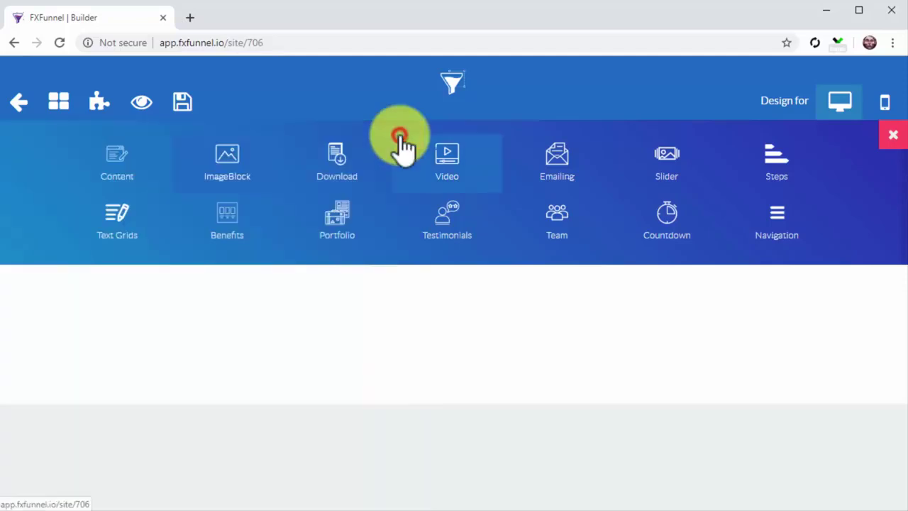
pyautogui.click(365, 176)
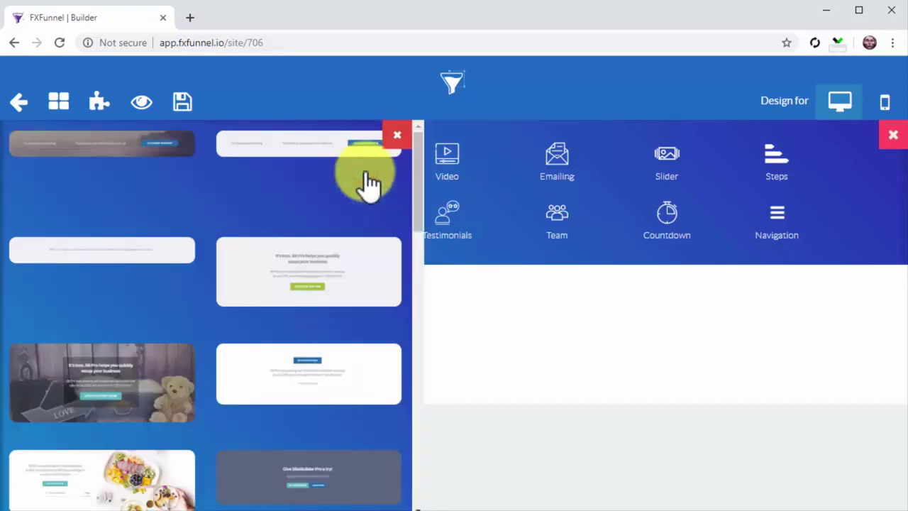
pyautogui.click(396, 136)
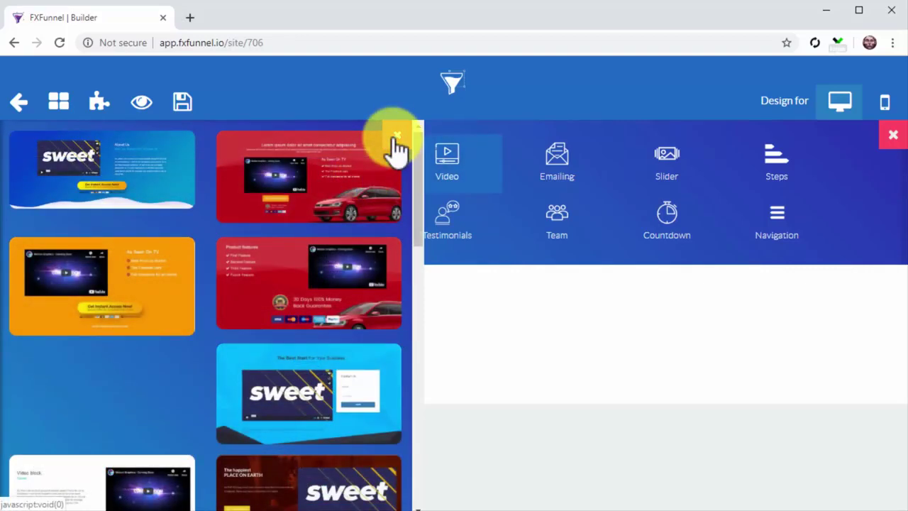
pyautogui.click(545, 159)
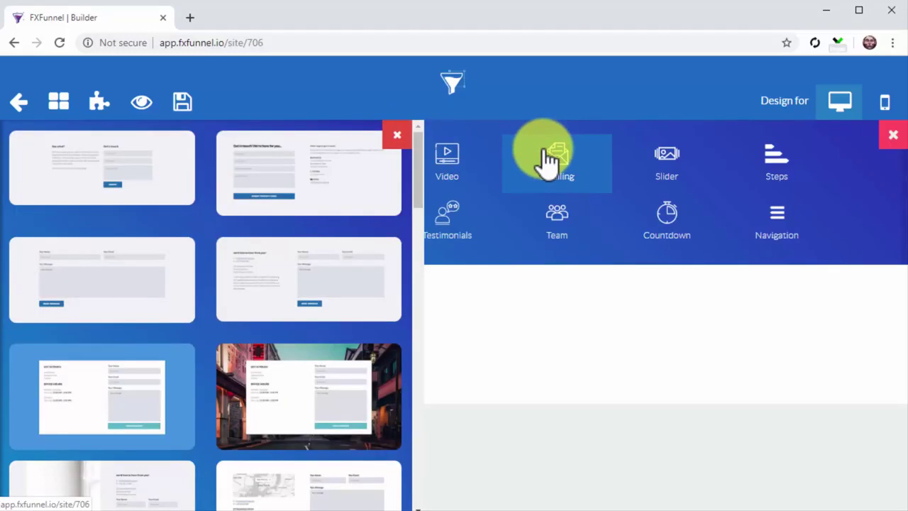
pyautogui.click(654, 159)
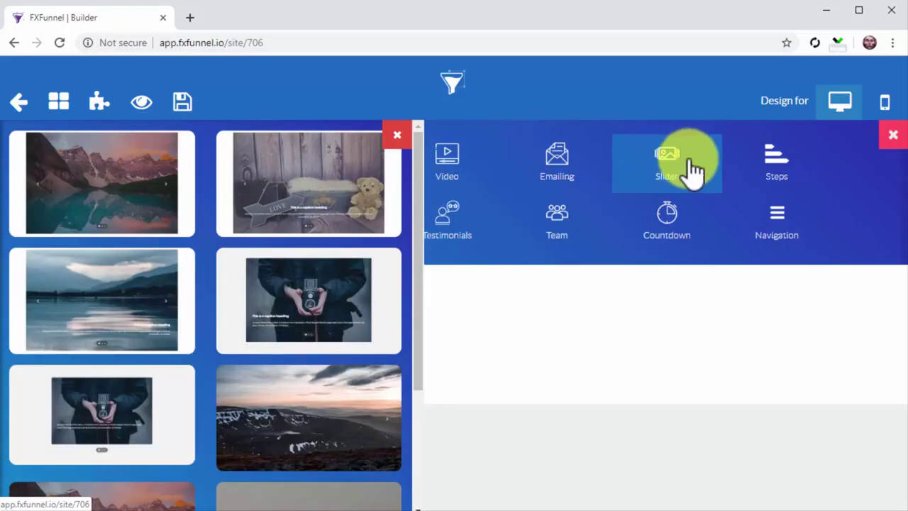
pyautogui.click(752, 168)
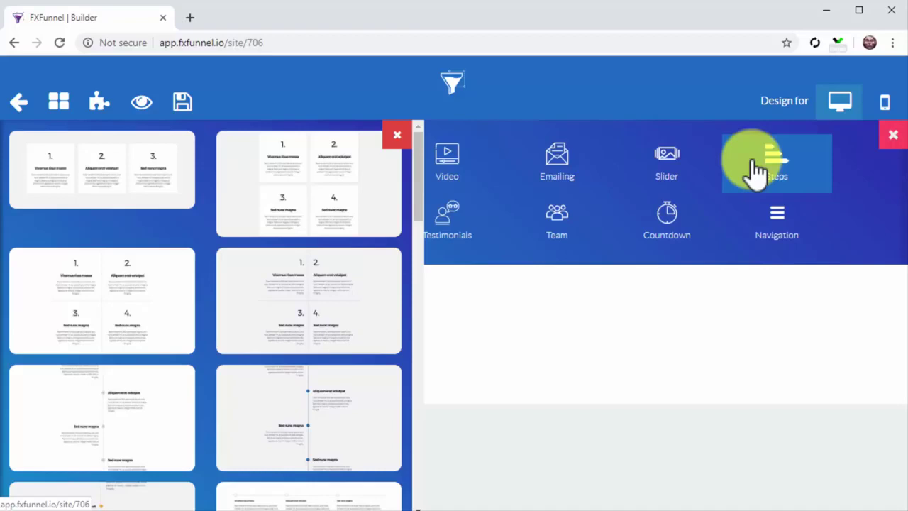
pyautogui.click(397, 136)
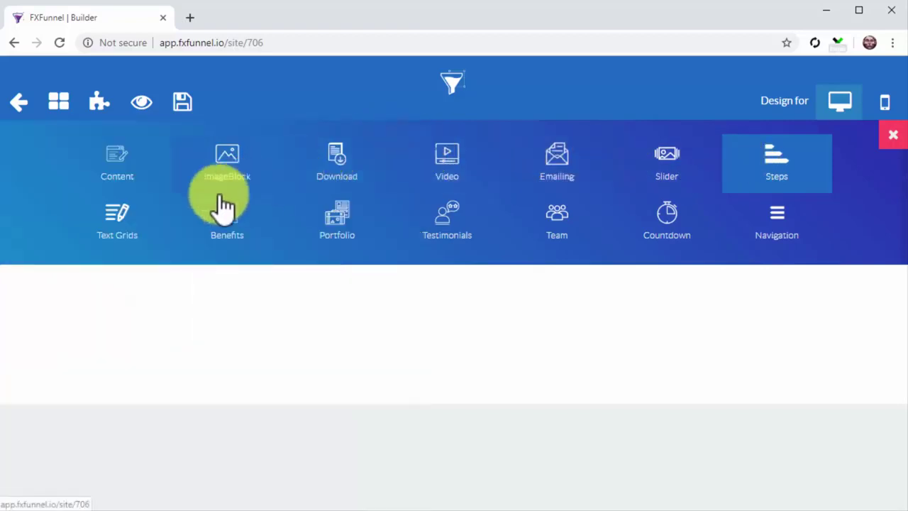
# Browse the block templates for Text Grids, Benefits, Portfolio, Testimonials, Team, Countdown and Navigation
pyautogui.click(123, 225)
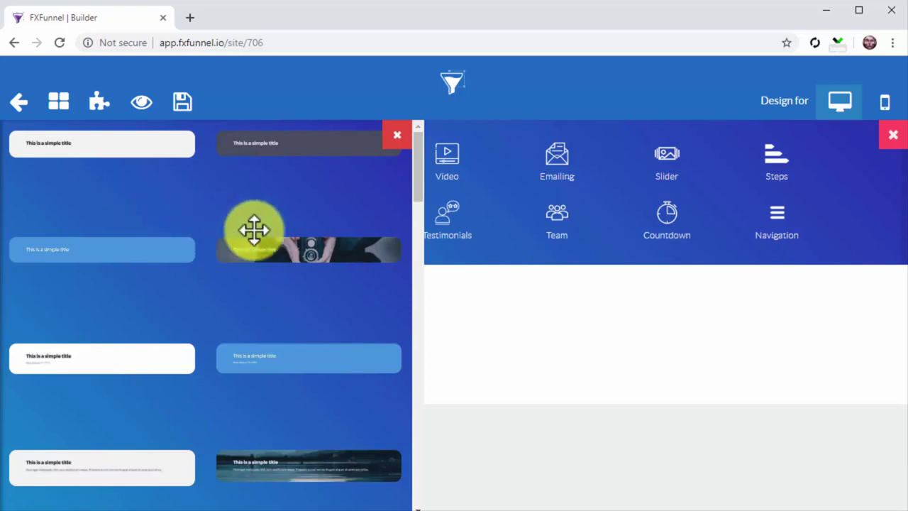
pyautogui.click(396, 136)
pyautogui.click(242, 225)
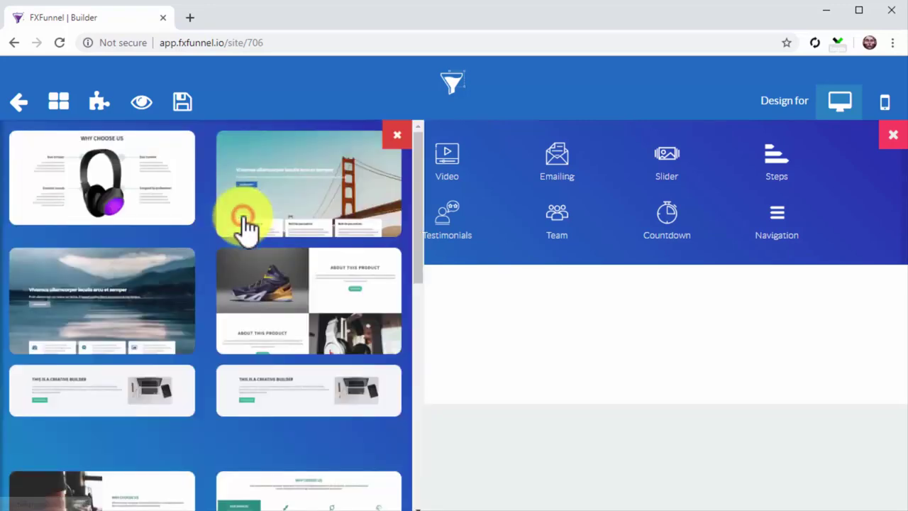
pyautogui.click(398, 136)
pyautogui.click(335, 225)
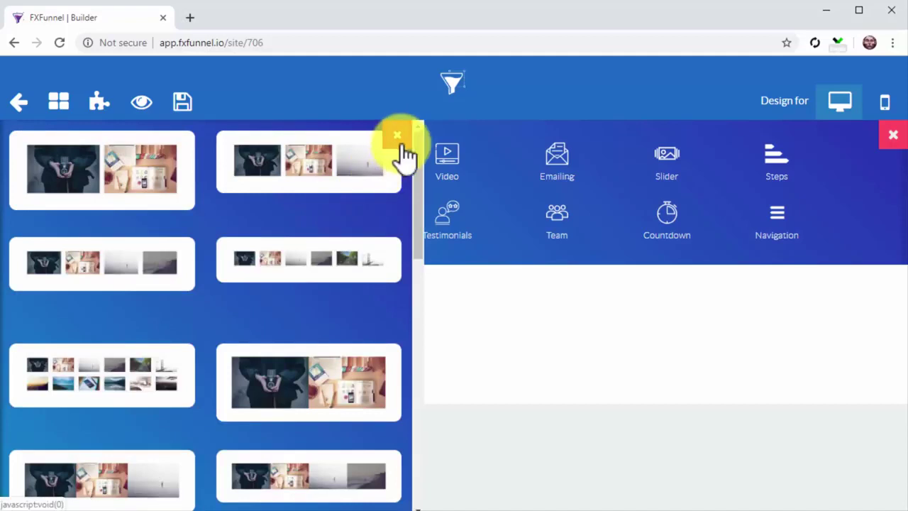
pyautogui.click(454, 225)
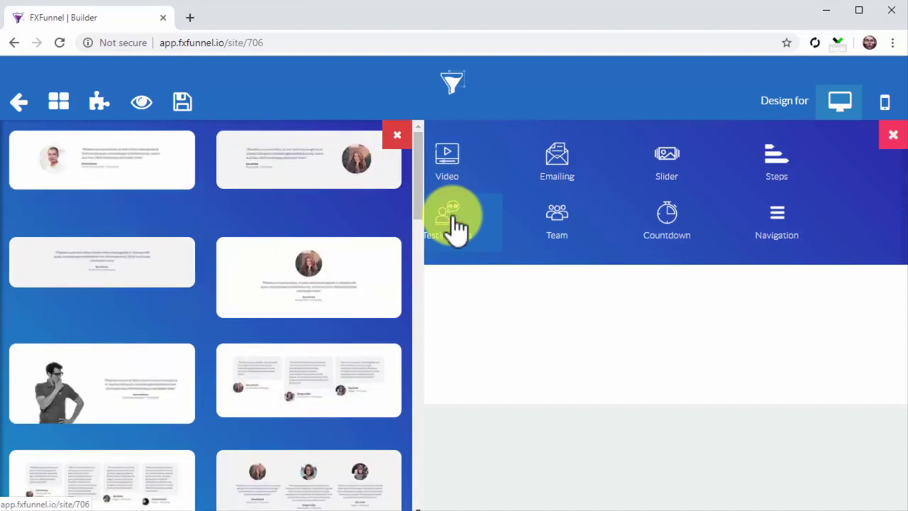
pyautogui.click(533, 227)
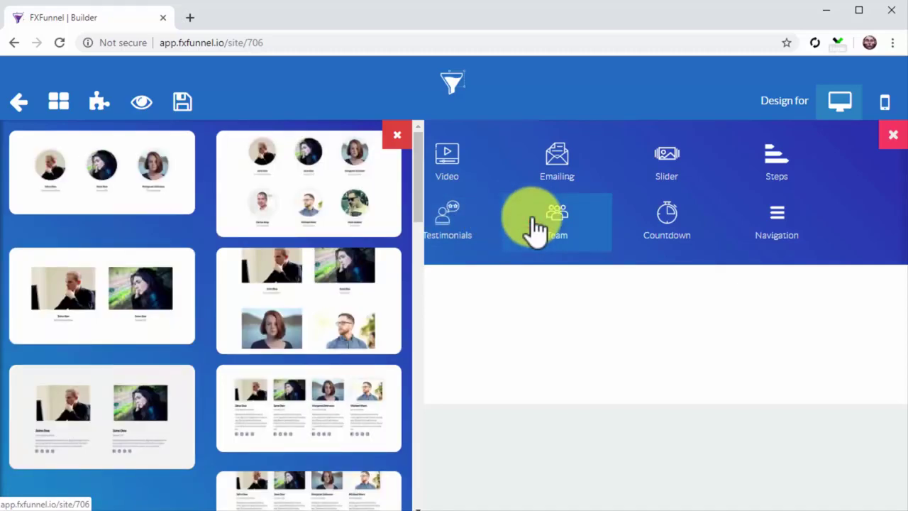
pyautogui.click(631, 227)
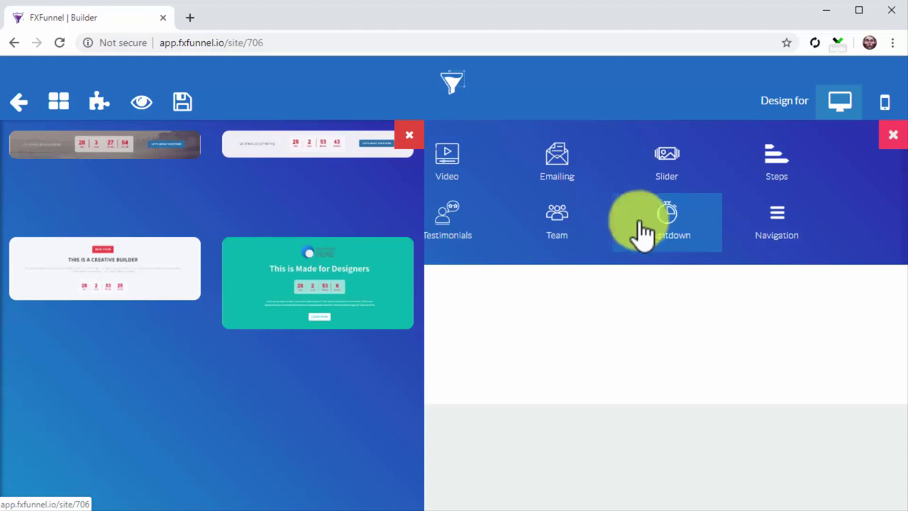
pyautogui.click(772, 234)
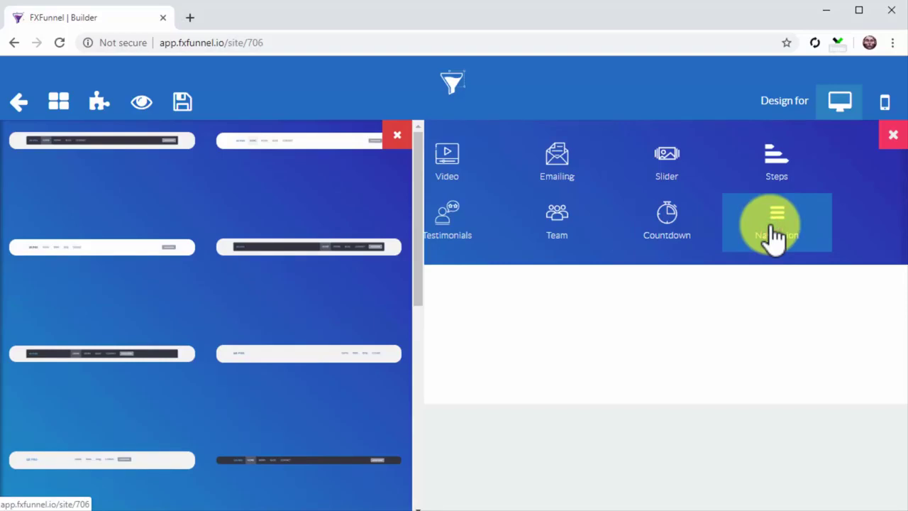
# Add the Emailing block with the "More then 3,000 happy users" opt-in form beside the cocktail photo to the Optin page
pyautogui.click(594, 179)
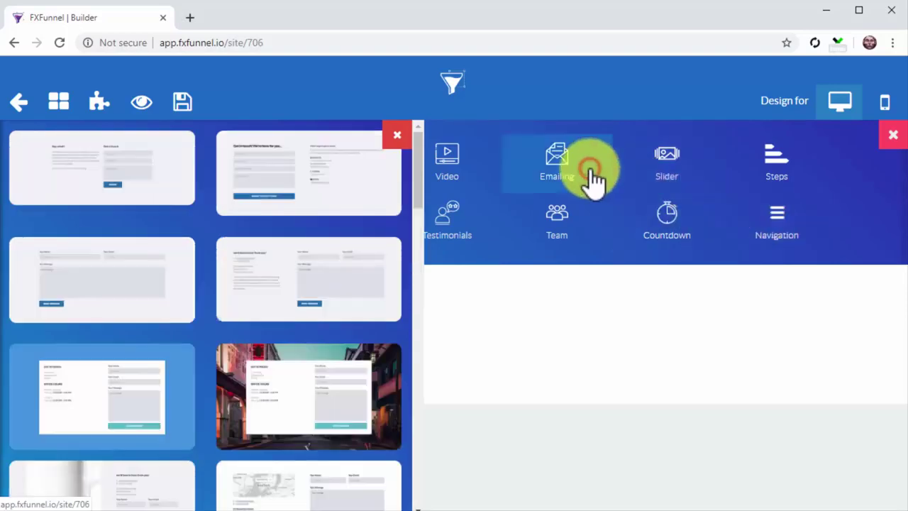
pyautogui.scroll(-5, 348, 274)
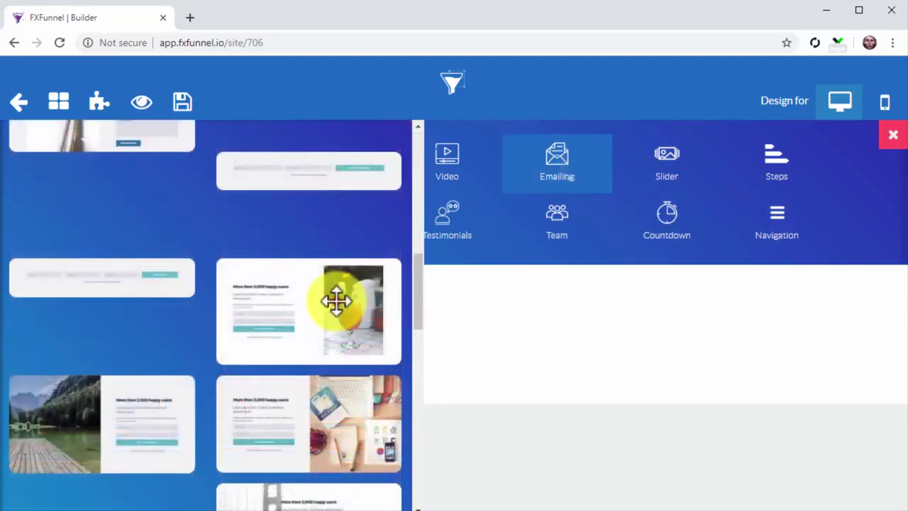
pyautogui.moveTo(336, 301); pyautogui.dragTo(521, 339)
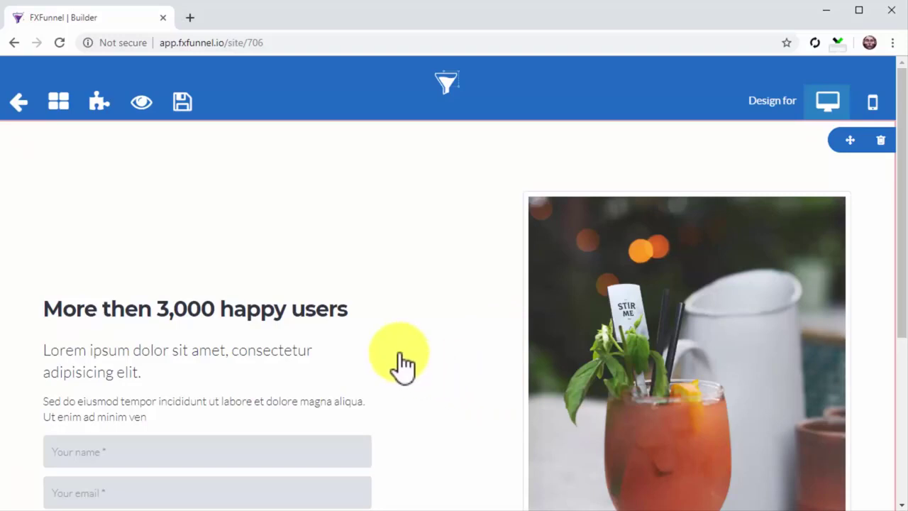
# Set the heading to "Take Your Air Conditioning Wherever You Go. Easily." and subheading to "Discover the all-new Evapolar 2.", with a contact-info prompt for the white paper
pyautogui.click(325, 325)
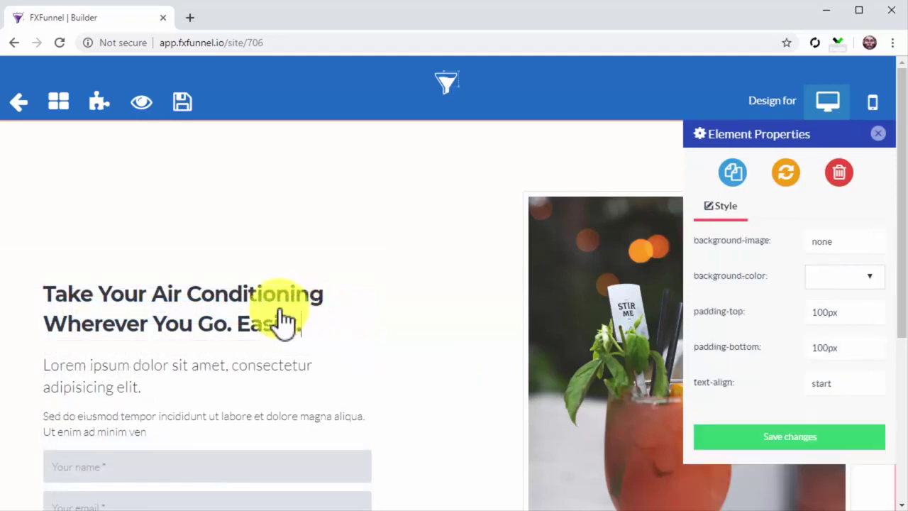
pyautogui.click(254, 308)
pyautogui.doubleClick(254, 308)
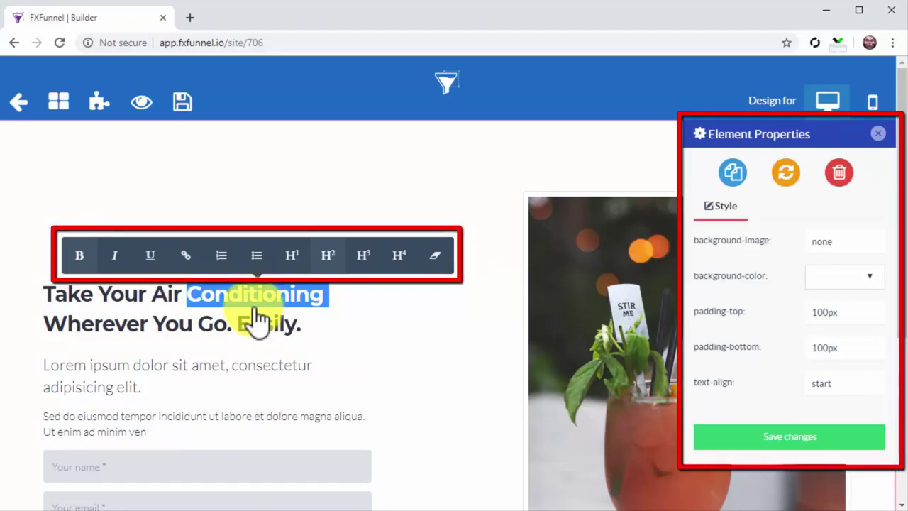
pyautogui.click(738, 441)
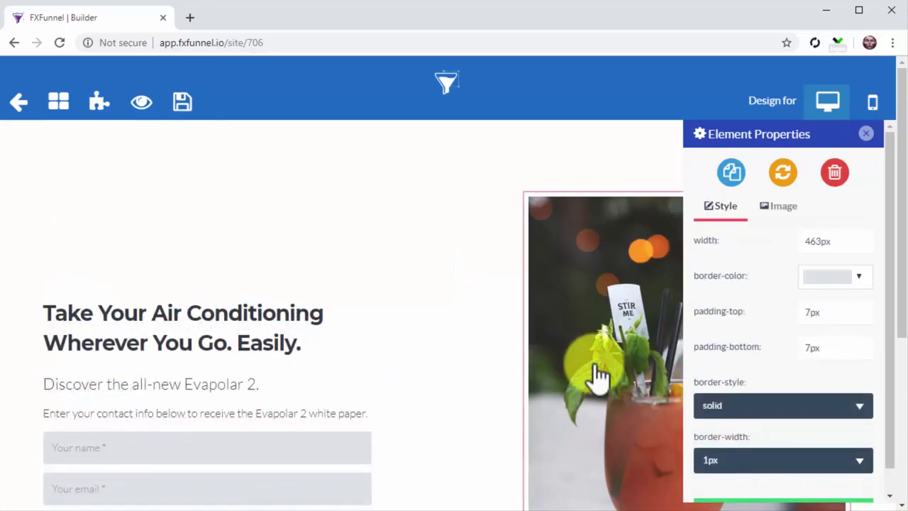
# Replace the cocktail photo with an uploaded picture of the Evapolar 2 cooler and save the image element's changes
pyautogui.click(760, 214)
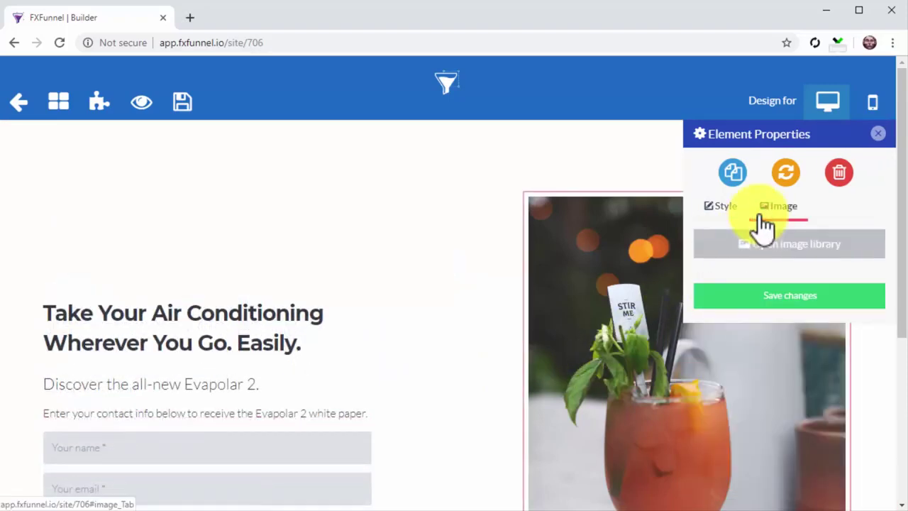
pyautogui.click(766, 244)
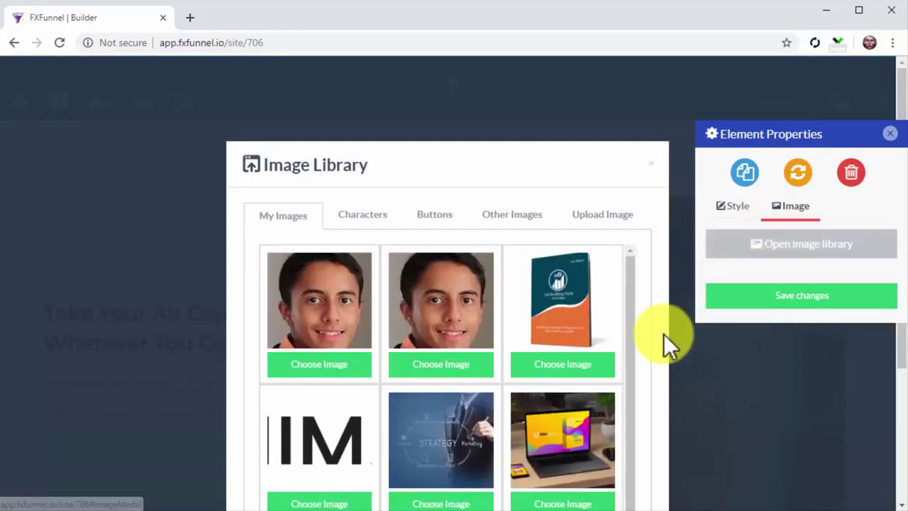
pyautogui.click(615, 214)
pyautogui.scroll(-2, 614, 212)
pyautogui.click(491, 433)
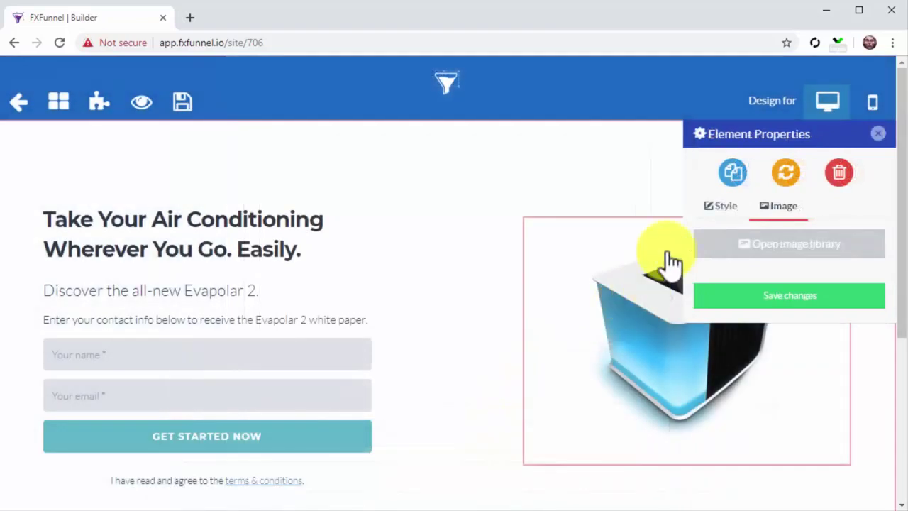
pyautogui.click(710, 207)
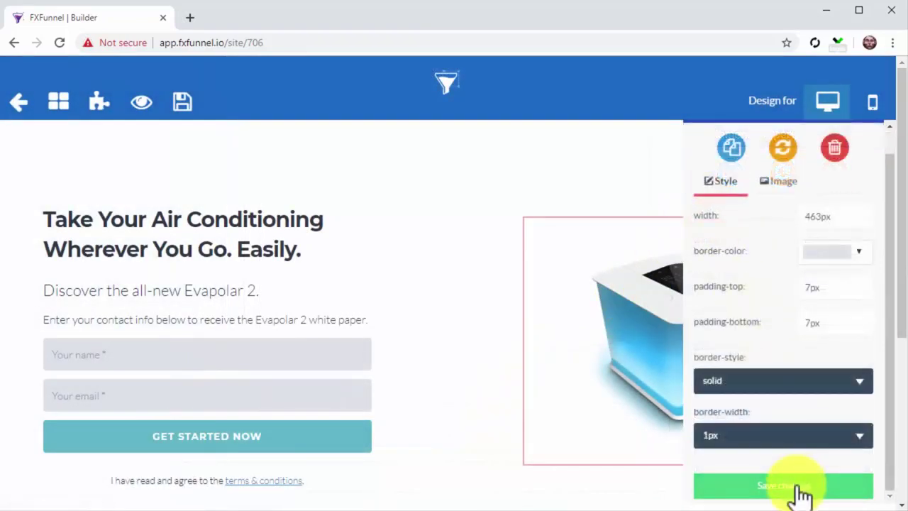
pyautogui.click(800, 490)
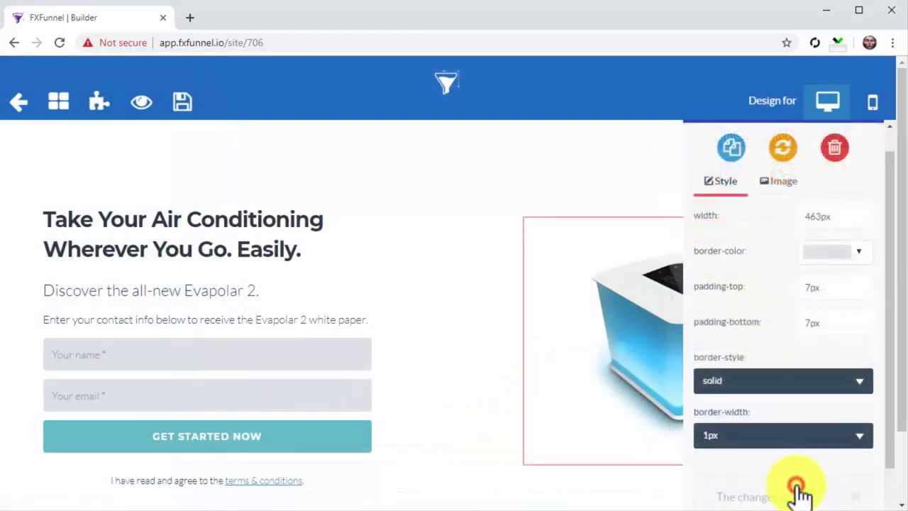
pyautogui.scroll(-1, 489, 353)
pyautogui.click(478, 336)
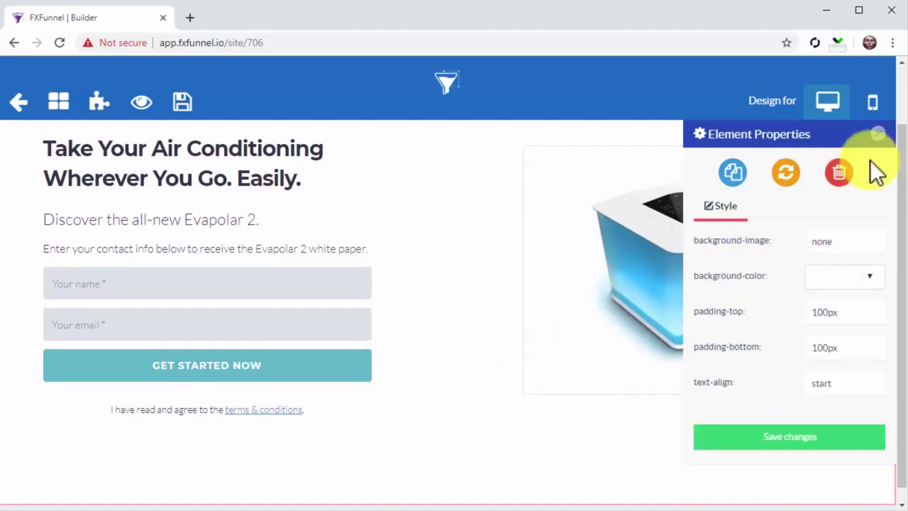
pyautogui.click(878, 133)
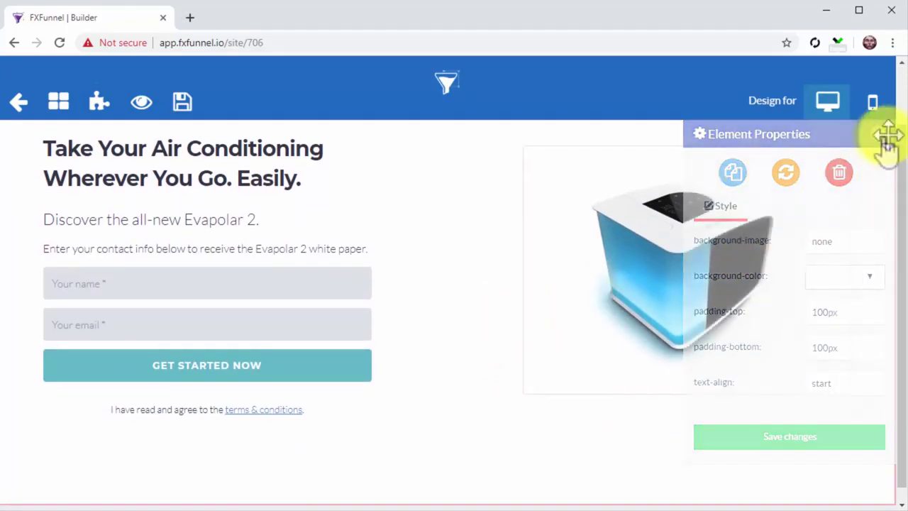
# Save the Optin page, preview it in the browser and return to the funnel's steps
pyautogui.click(187, 107)
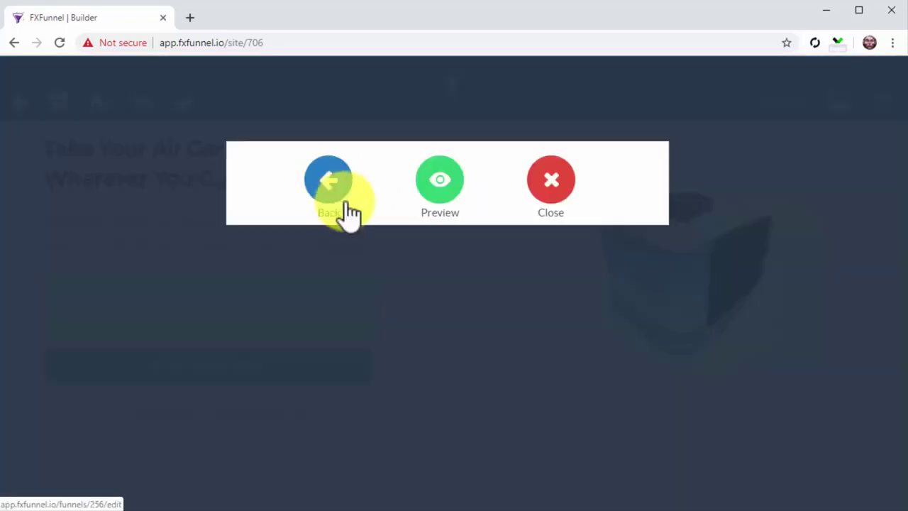
pyautogui.click(445, 200)
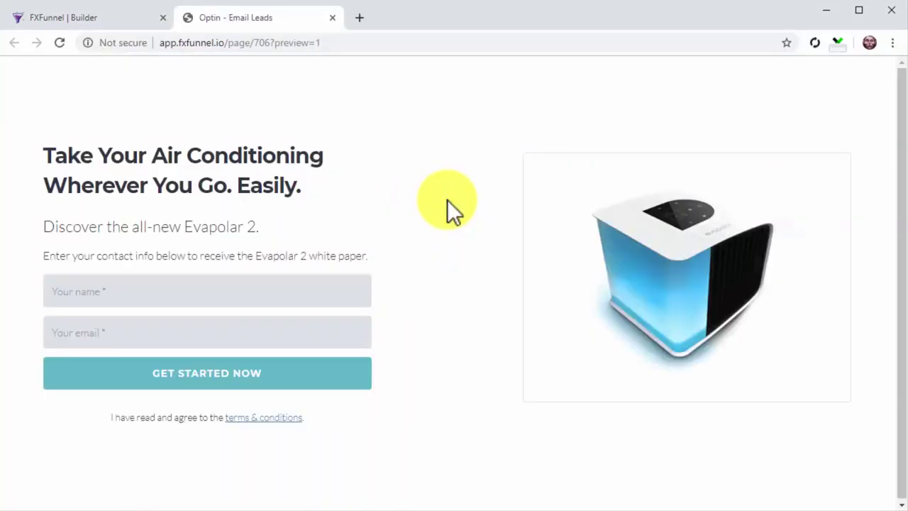
pyautogui.click(121, 17)
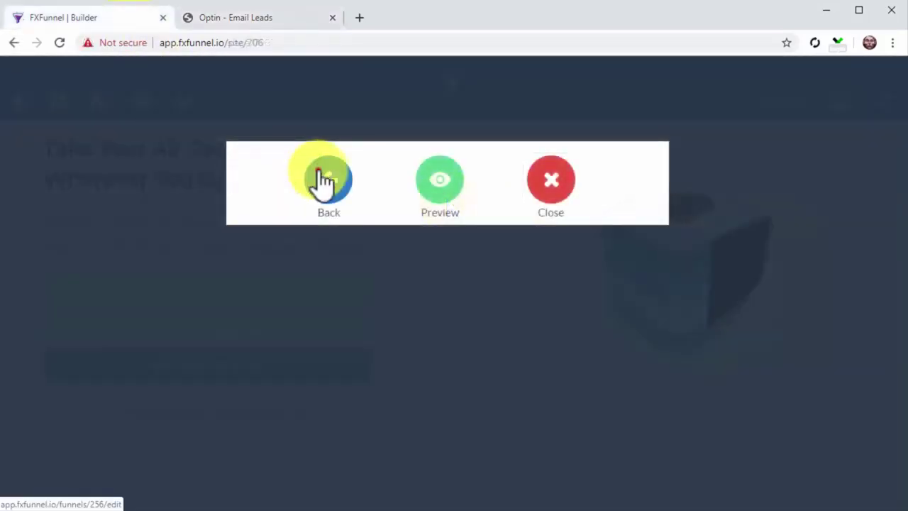
pyautogui.click(323, 181)
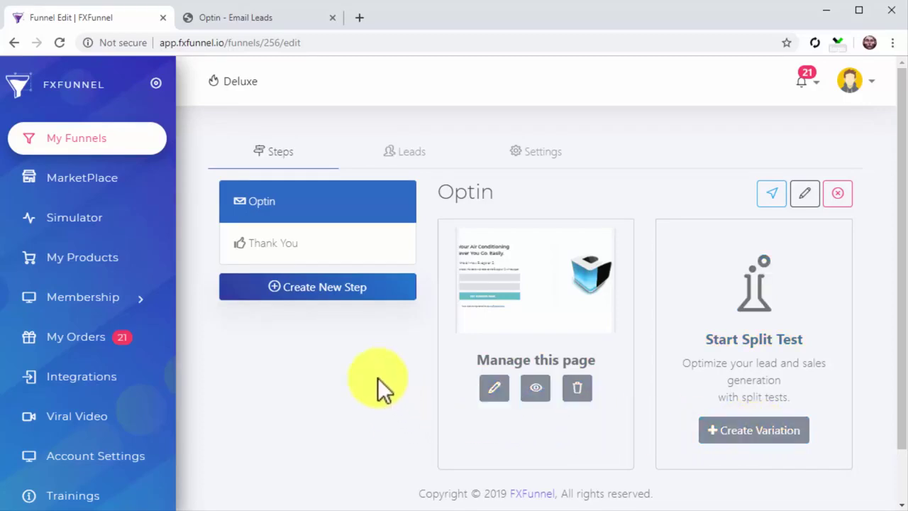
# Start a new page from scratch for the funnel's Thank You step
pyautogui.click(299, 250)
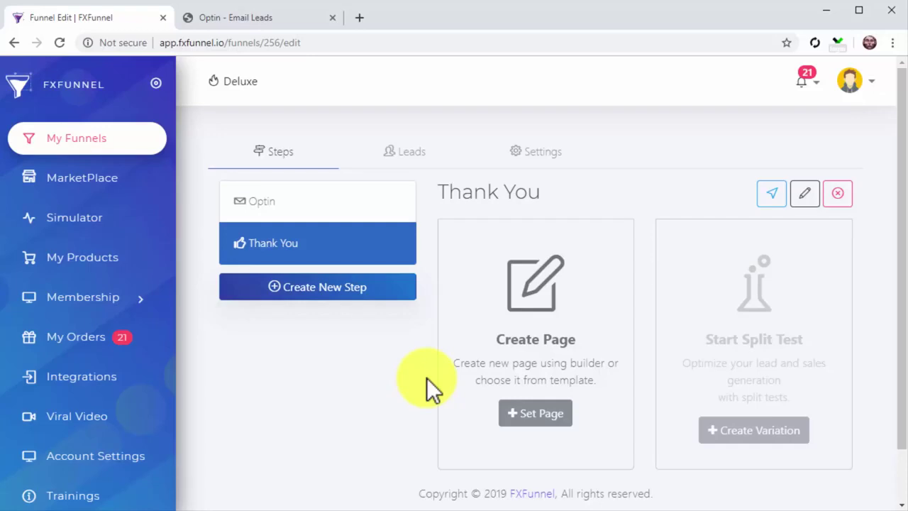
pyautogui.click(507, 411)
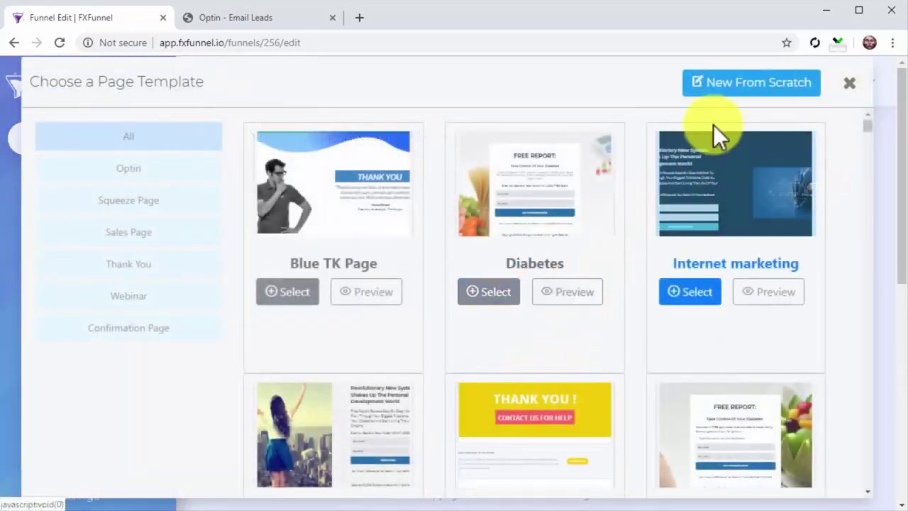
pyautogui.click(738, 85)
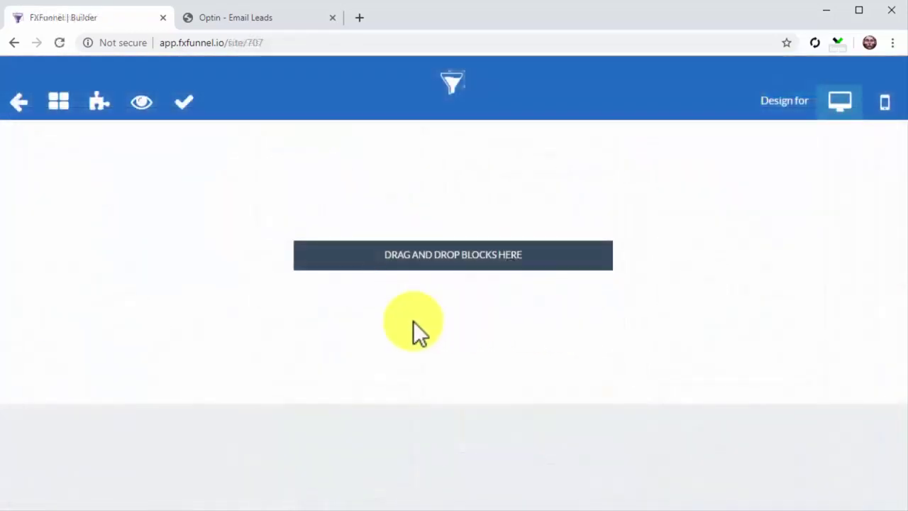
# Add the "Why Choose Us" Content block with text beside a headphones image to the Thank You page
pyautogui.click(60, 103)
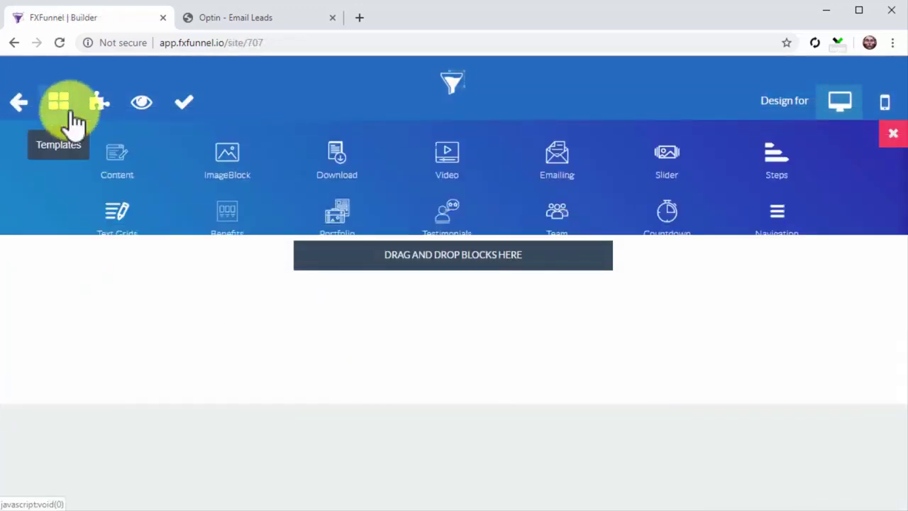
pyautogui.click(106, 159)
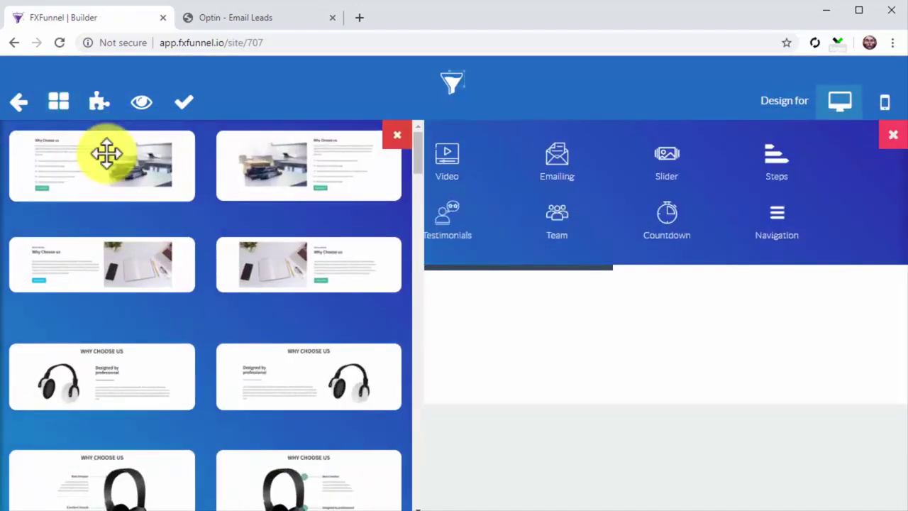
pyautogui.moveTo(107, 152); pyautogui.dragTo(485, 349)
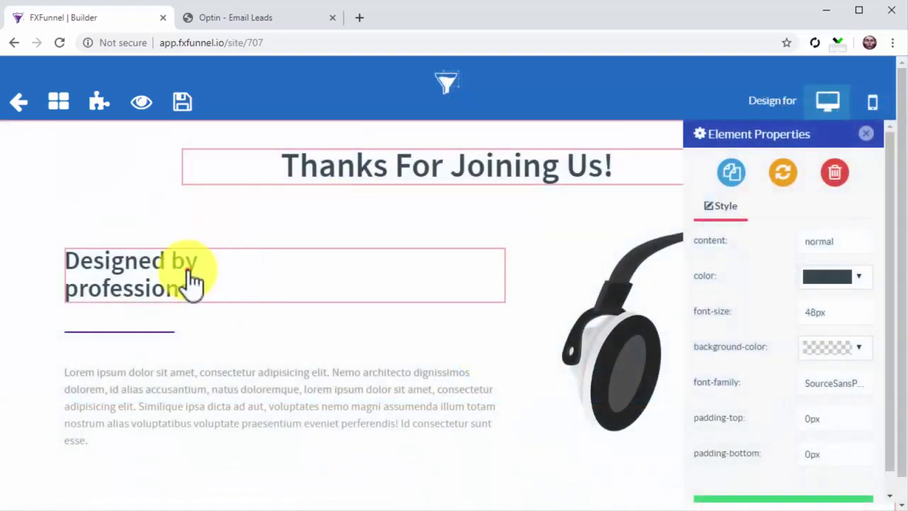
# Set the title to "Thanks For Joining Us!", the subheading to "Portable Air Conditioning, At Your Hands." and the paragraph to the Evapolar 2 White Paper message
pyautogui.tripleClick(190, 278)
pyautogui.write('Portable Air Conditioning, At Your Hands.')
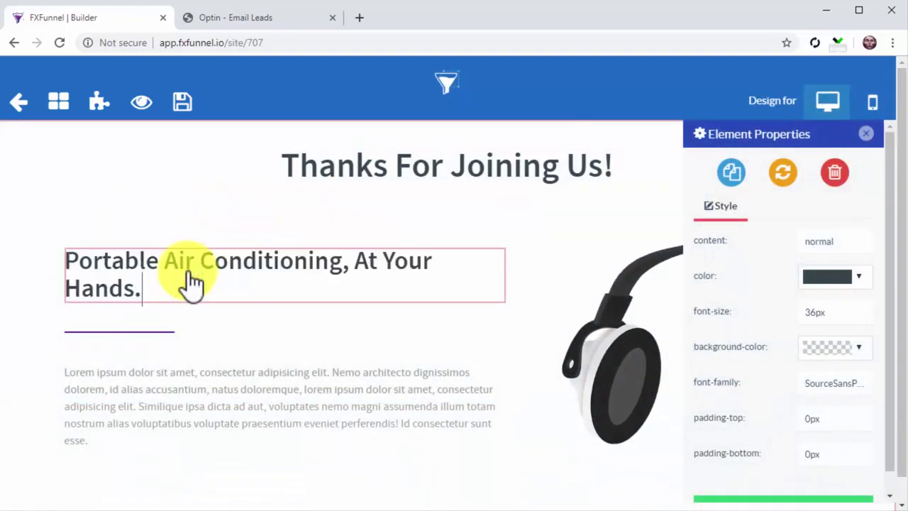
pyautogui.tripleClick(247, 395)
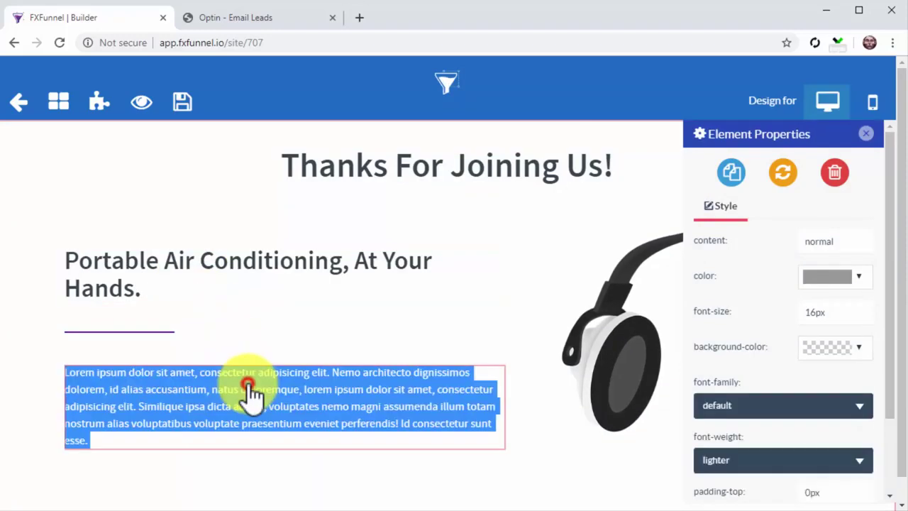
pyautogui.write("We'll be sending you the exclusive EvoCool 2 White Paper in the next few minutes. There you'll discover the mix between magic and science that makes the next generation of comfort possible.")
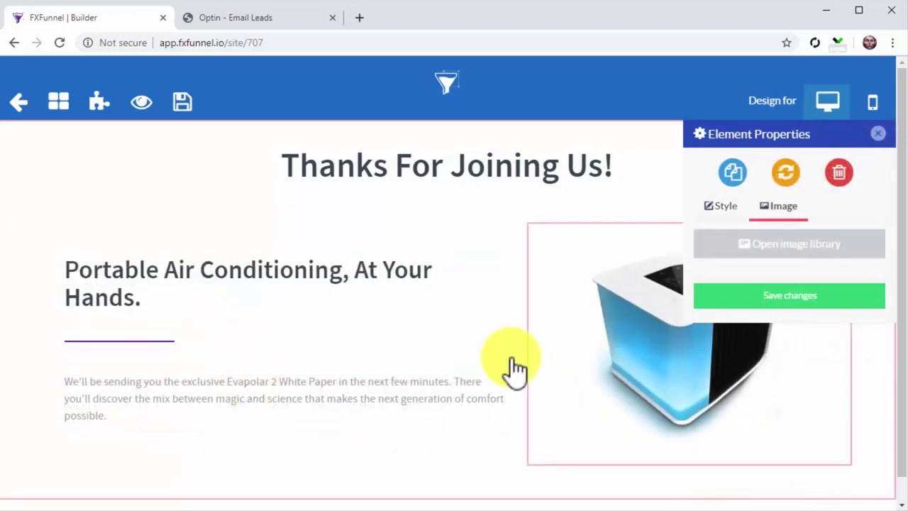
# Replace the headphones image with the Evapolar cooler picture, save the Thank You page and go back to the funnel's steps
pyautogui.click(181, 106)
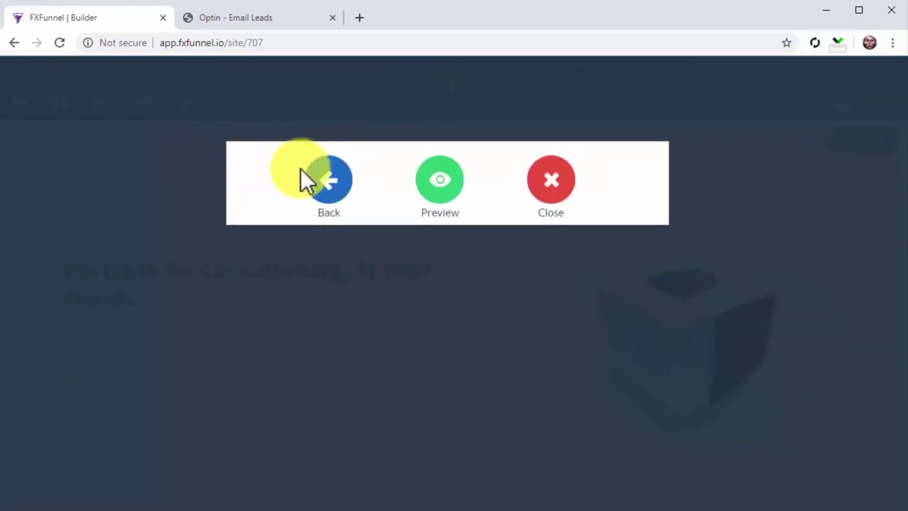
pyautogui.click(313, 180)
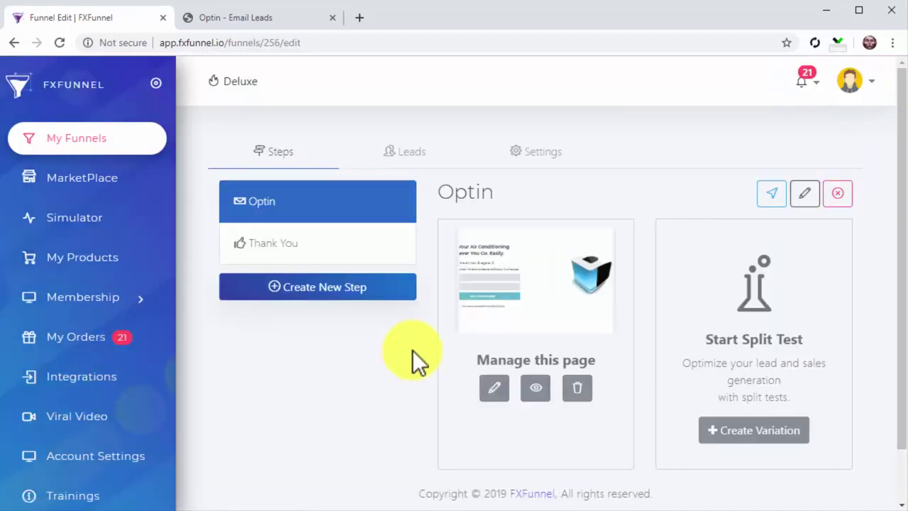
# Set the sub-domain to evapolar-2, the description to "The perfect funnel to promote upcoming technologies, new products, and startups." and the cooler picture as logo, background and favicon
pyautogui.click(523, 161)
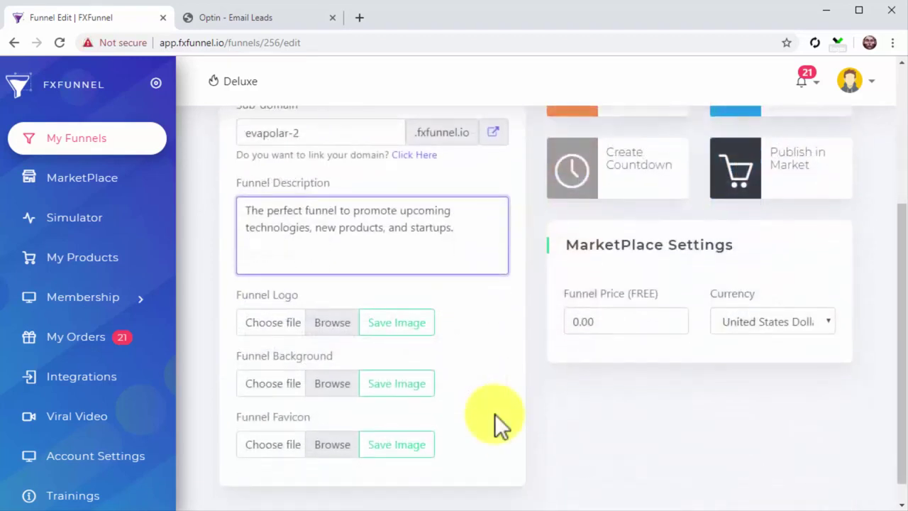
pyautogui.scroll(-1, 495, 413)
pyautogui.click(416, 312)
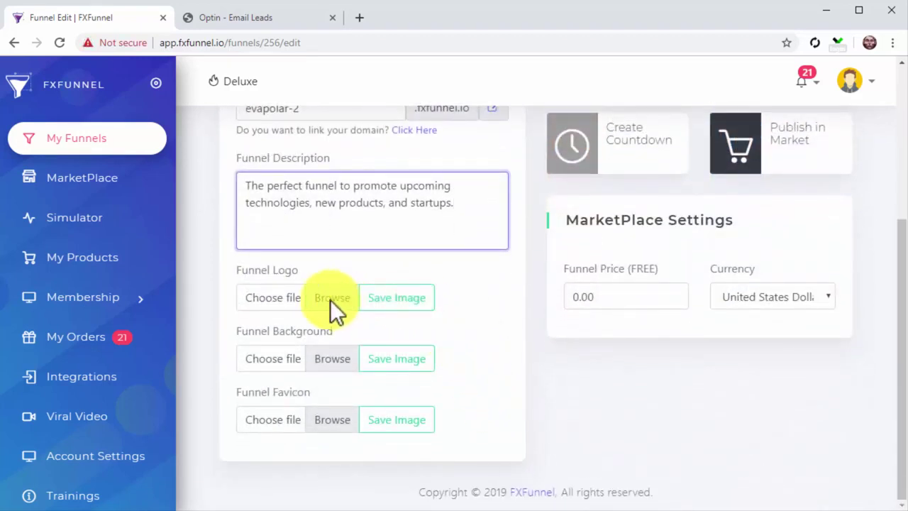
pyautogui.click(330, 299)
pyautogui.click(397, 426)
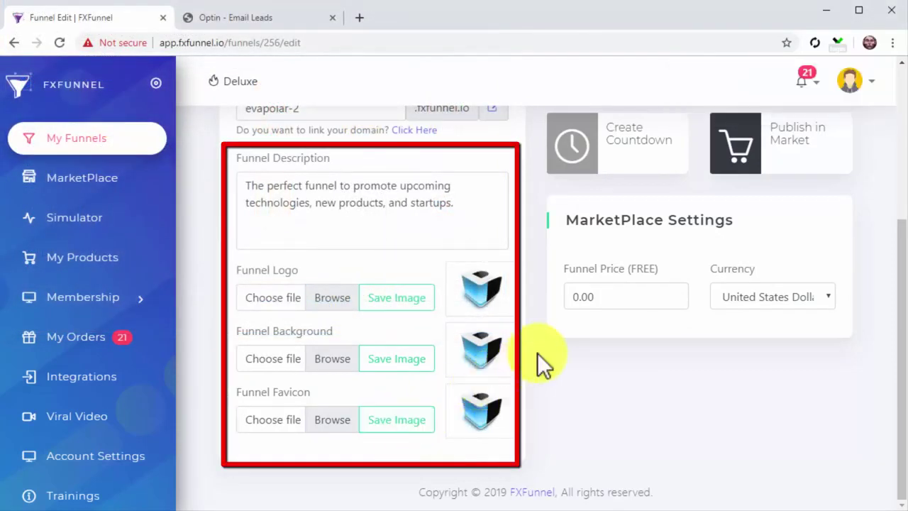
# Set the funnel's marketplace price to 7.99 United States Dollars and choose the linked PayPal account to receive payments
pyautogui.click(608, 297)
pyautogui.write('7.99')
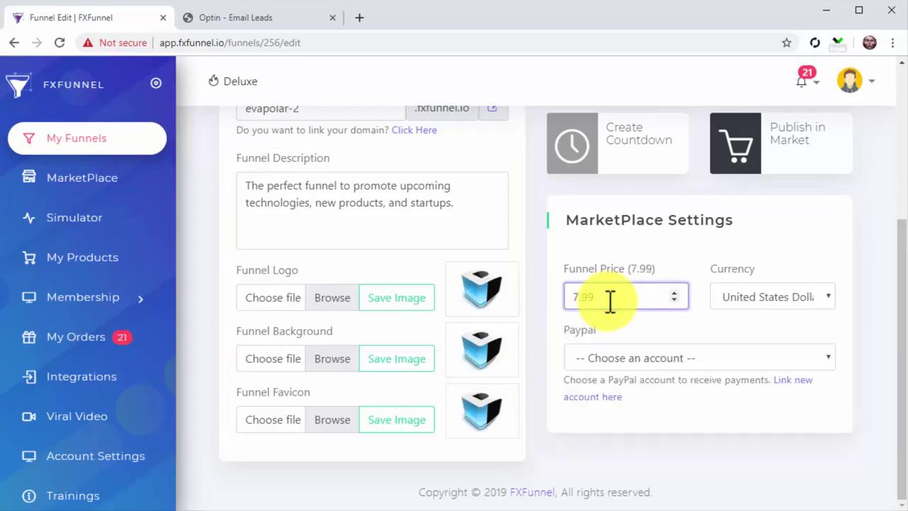
pyautogui.click(751, 301)
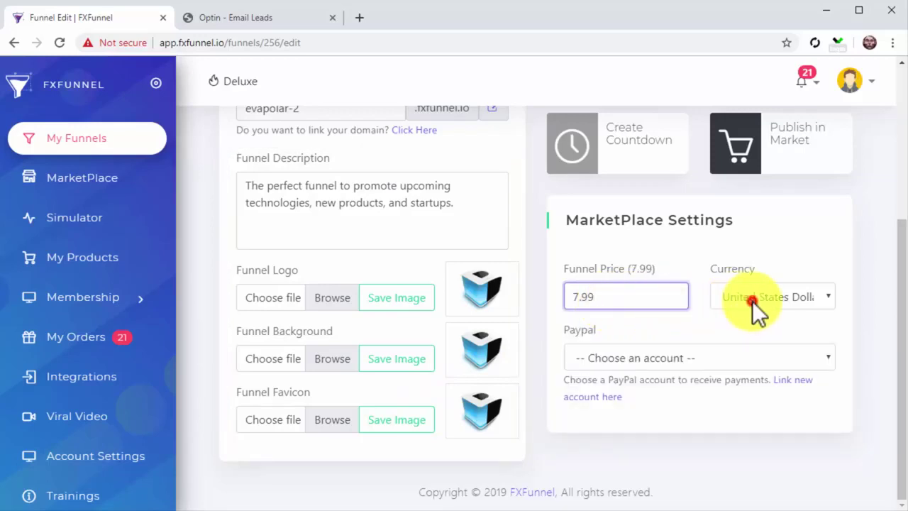
pyautogui.click(720, 364)
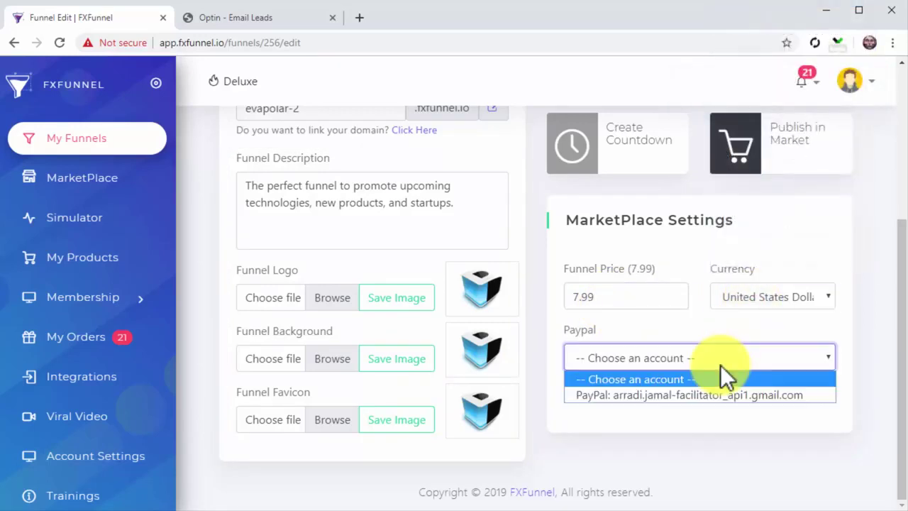
pyautogui.click(727, 393)
# Open the confirmation for publishing the funnel in the market and dismiss it
pyautogui.scroll(3, 861, 233)
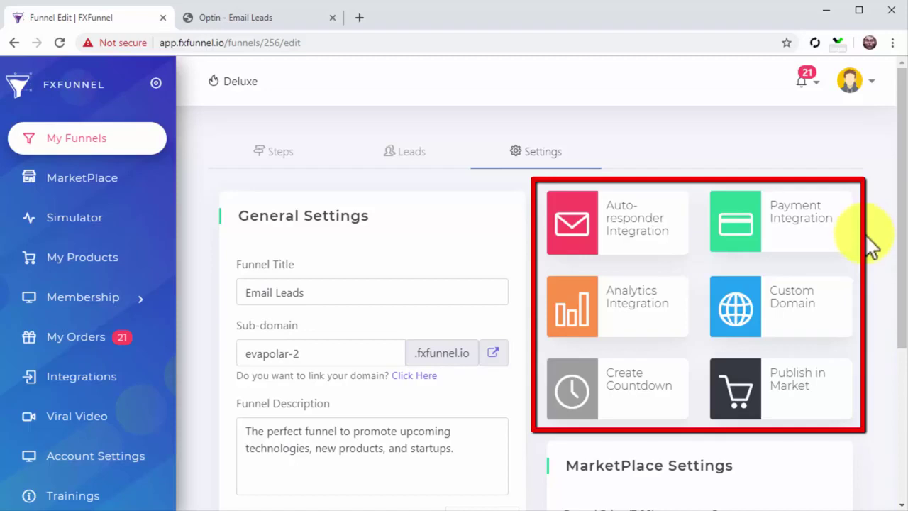
pyautogui.click(795, 402)
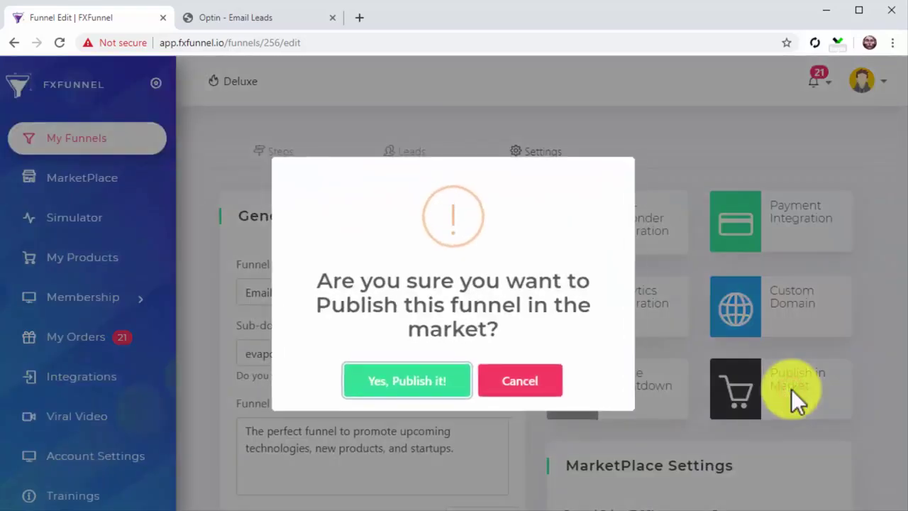
pyautogui.click(791, 389)
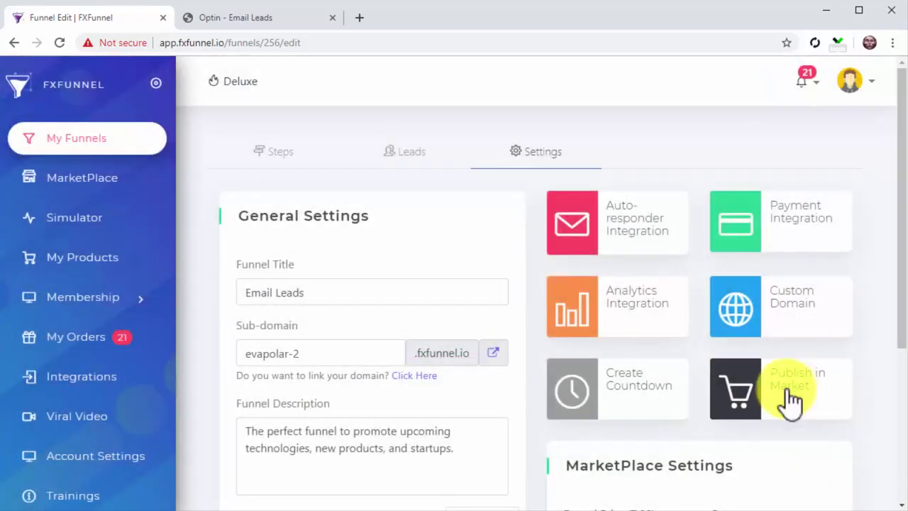
# Review the funnel's lead statistics, including the opt-in details and the visits by steps
pyautogui.click(412, 153)
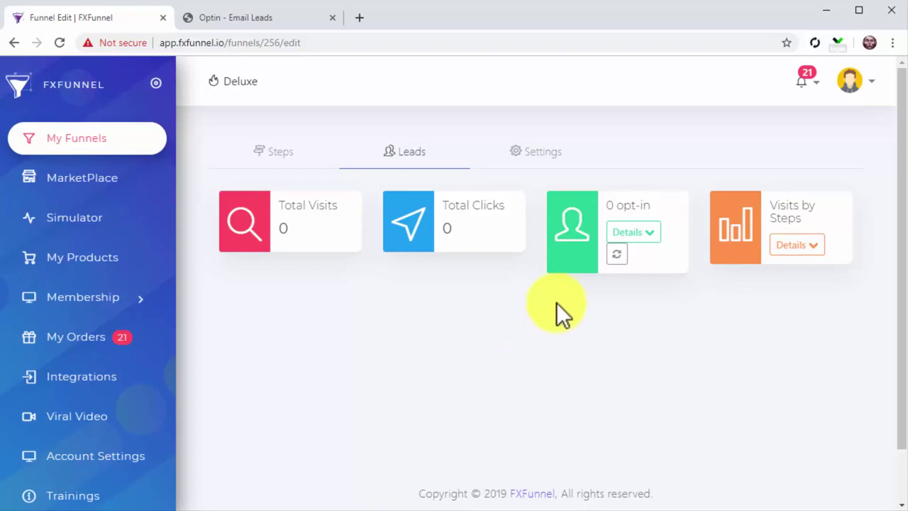
pyautogui.click(629, 229)
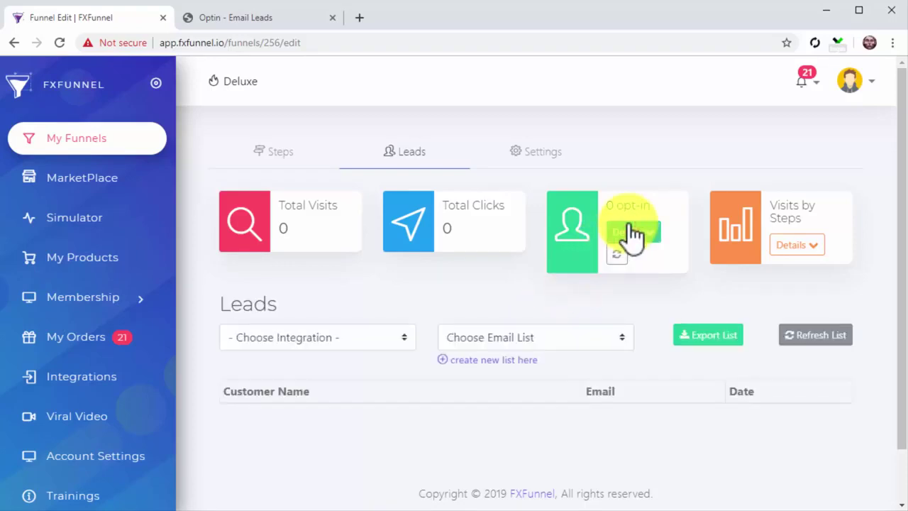
pyautogui.click(805, 248)
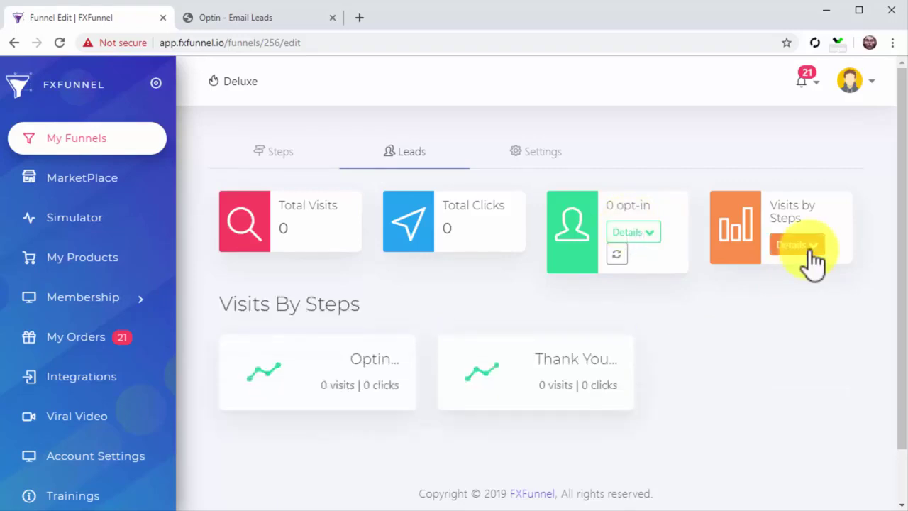